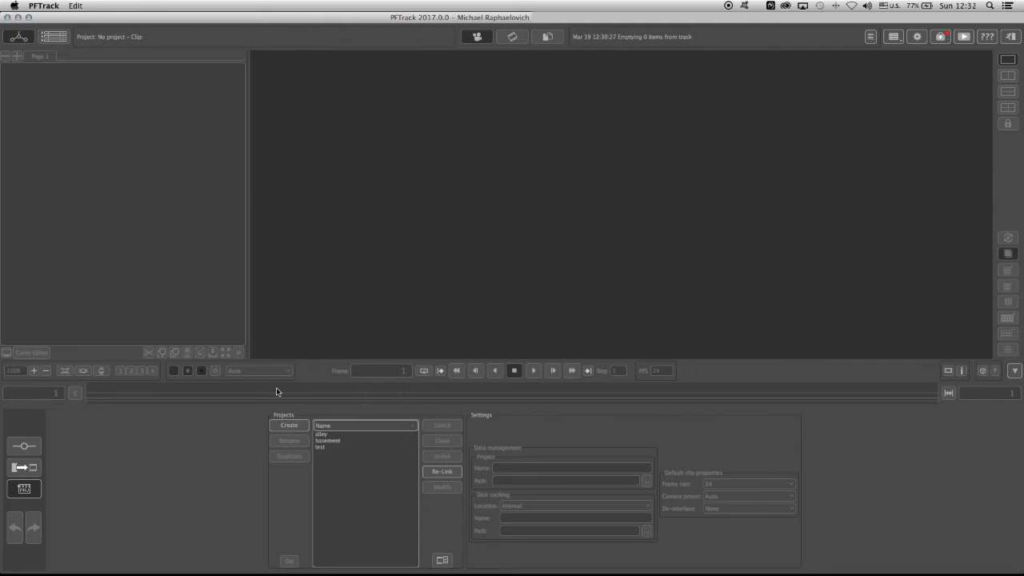
- Create a new project, rename it from the default to 'blue' and confirm it
left_click(289, 425)
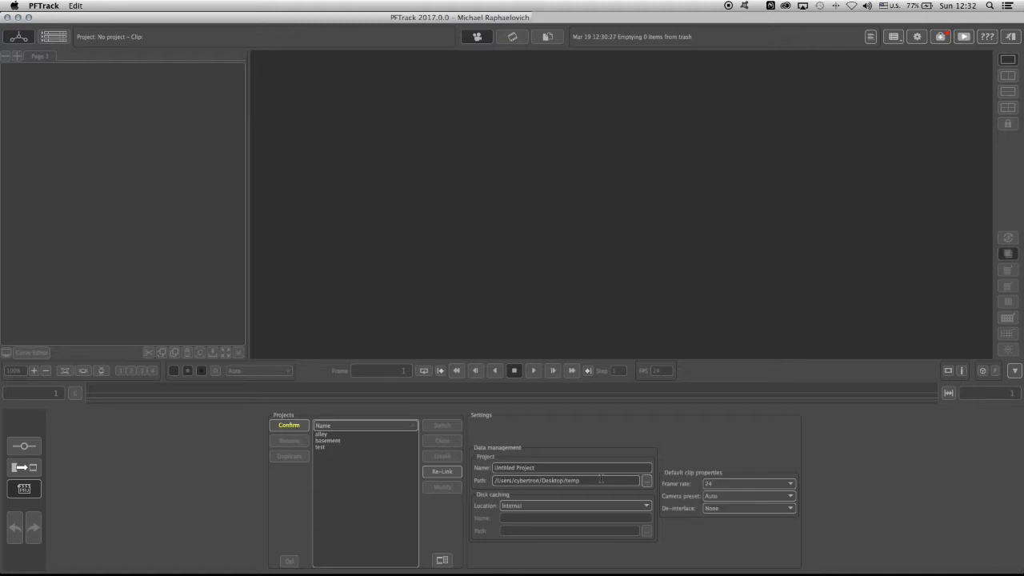
double_click(550, 469)
type("blue")
left_click(293, 428)
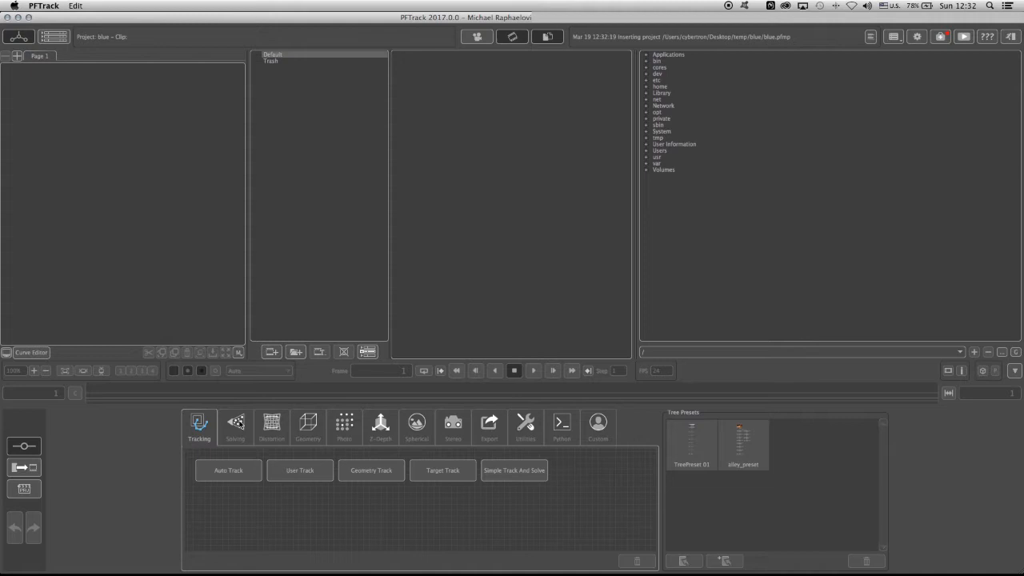
- Browse the Solving, Distortion, Geometry, Photo, Z-Depth, Spherical, Stereo, Export, Utilities and Custom node categories
left_click(238, 423)
left_click(281, 424)
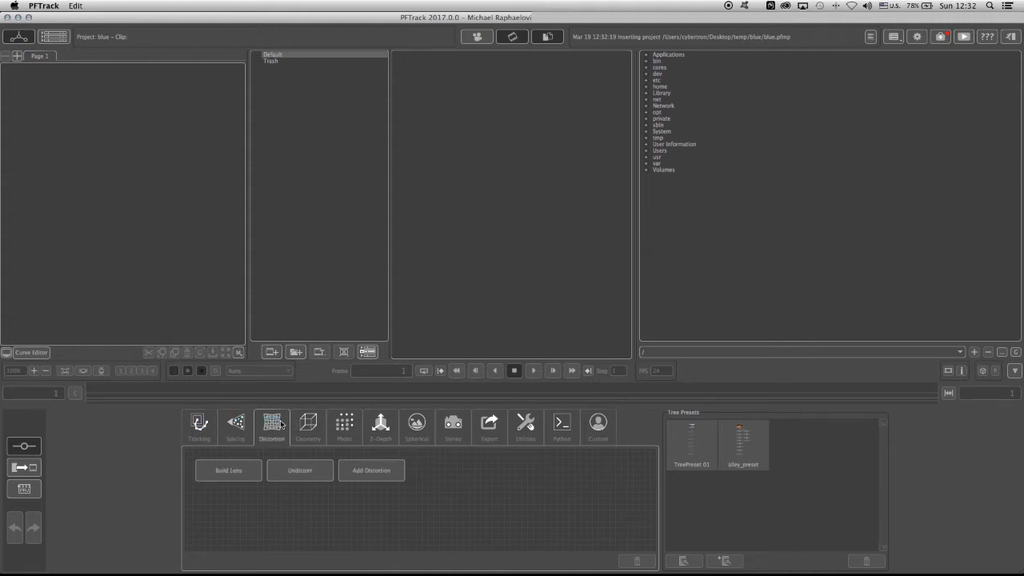
left_click(309, 424)
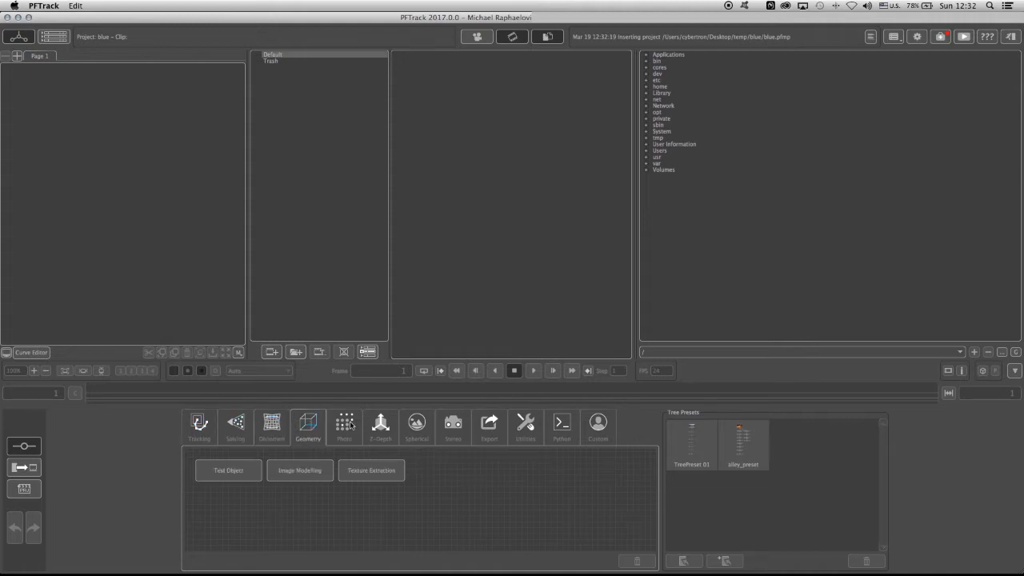
left_click(349, 424)
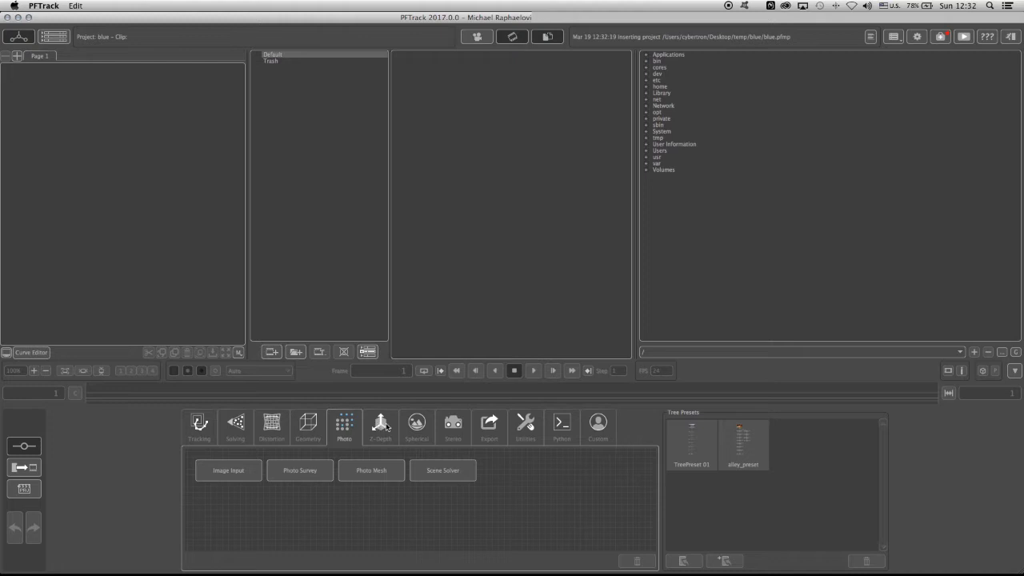
left_click(380, 423)
left_click(419, 425)
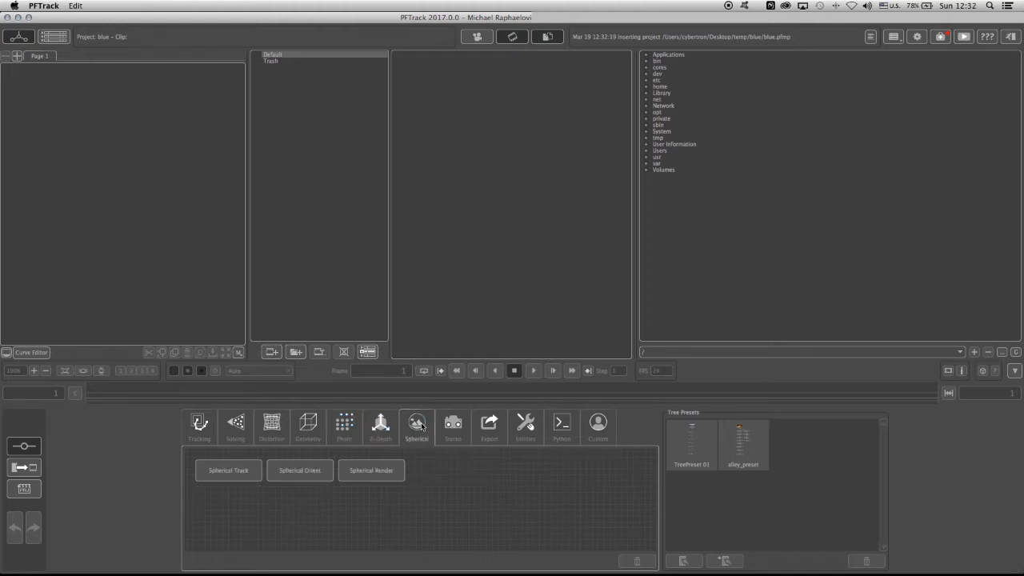
left_click(454, 426)
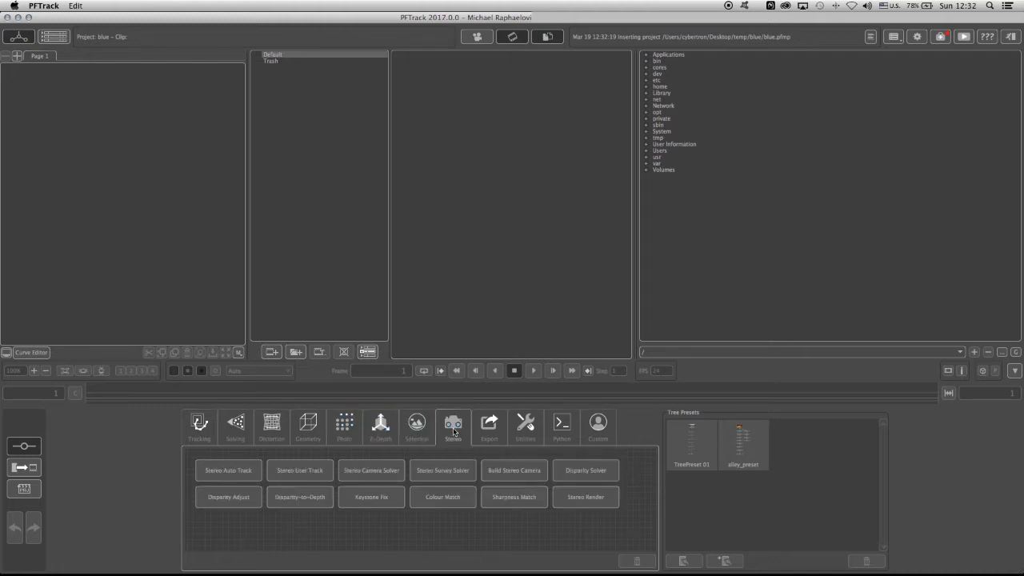
left_click(489, 426)
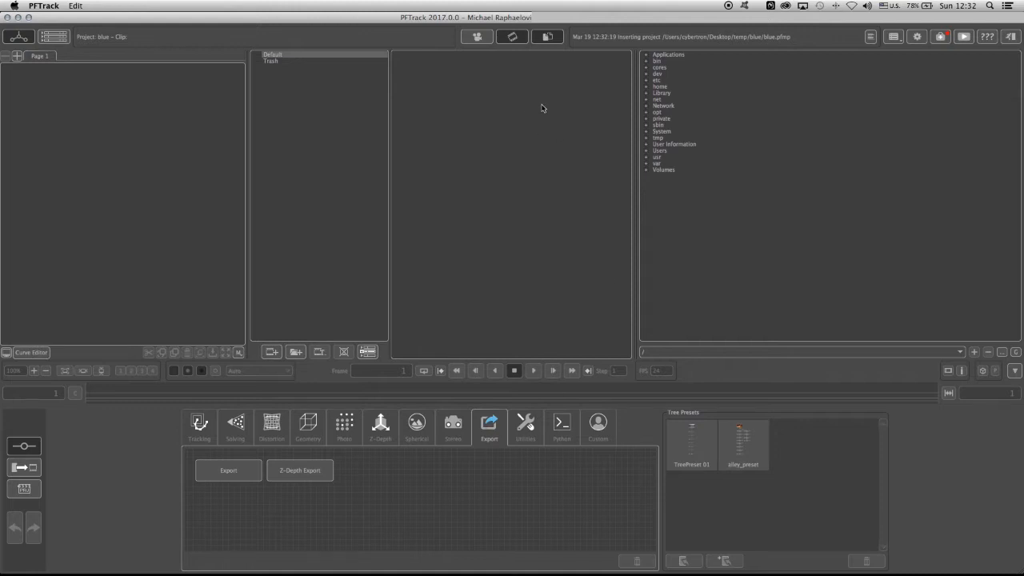
left_click(526, 426)
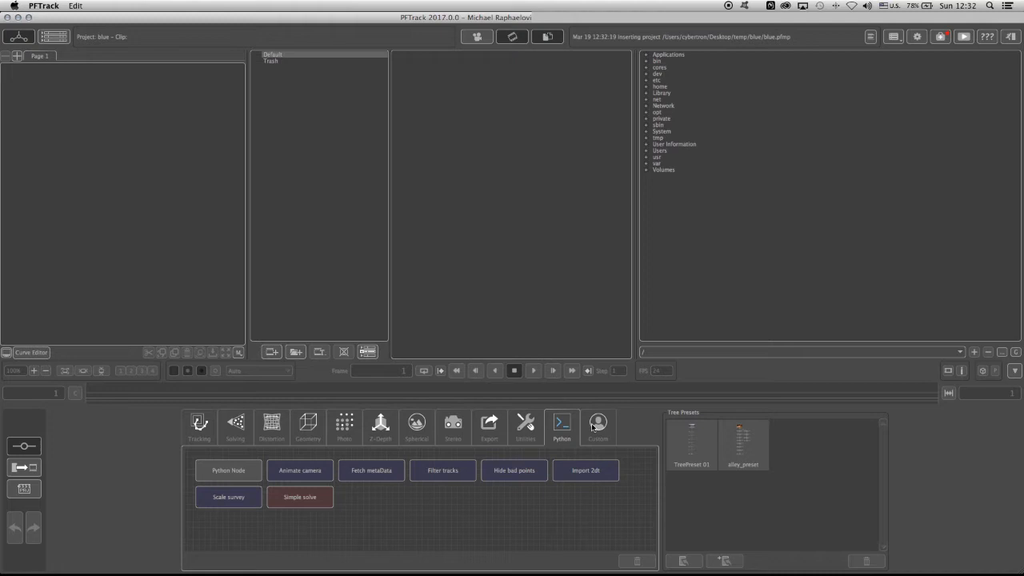
left_click(598, 426)
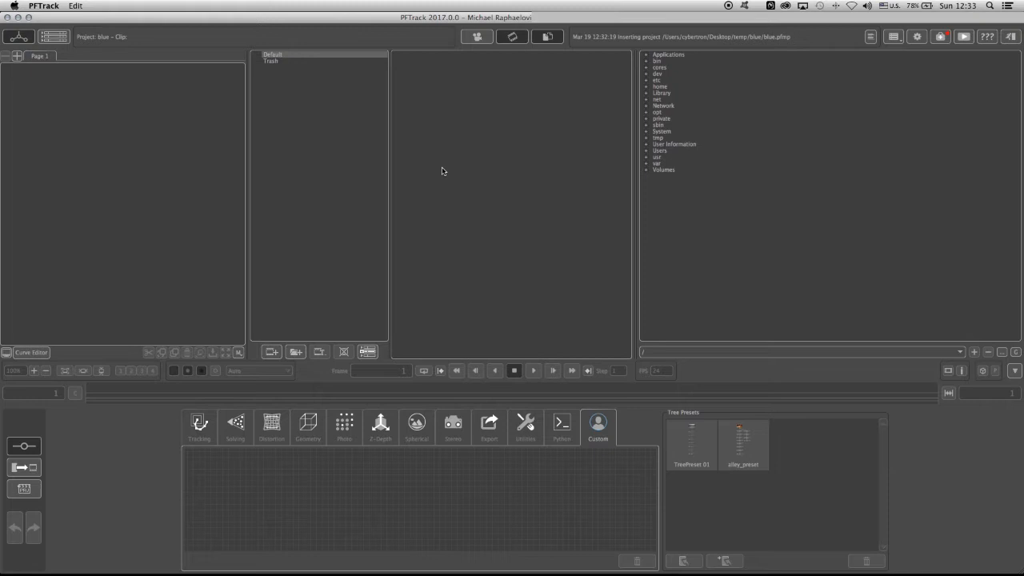
- Drag the bluescreen clip from the BlueScreen folder into the tree and cache all its frames
left_click(648, 151)
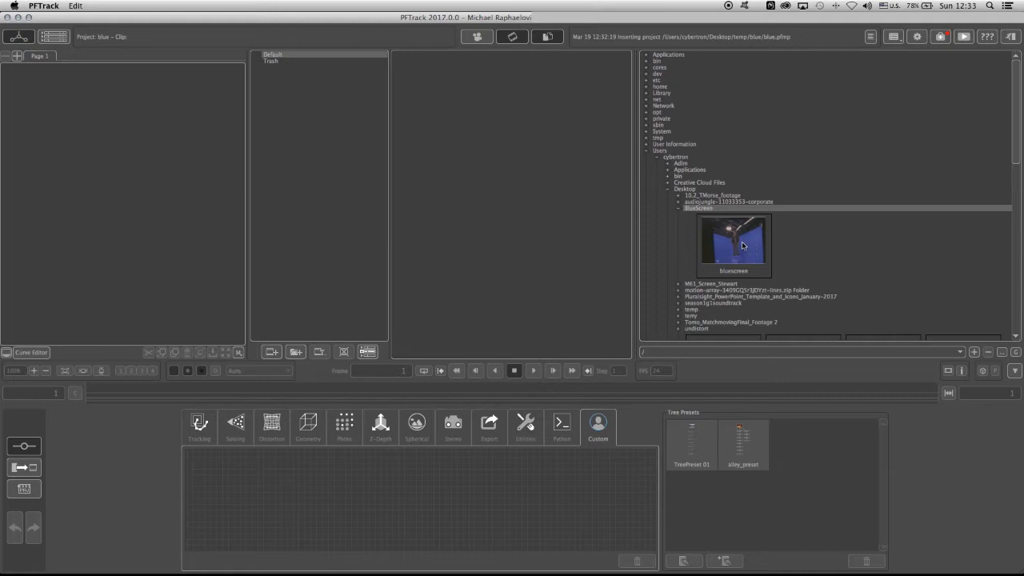
left_click_drag(741, 256, 302, 60)
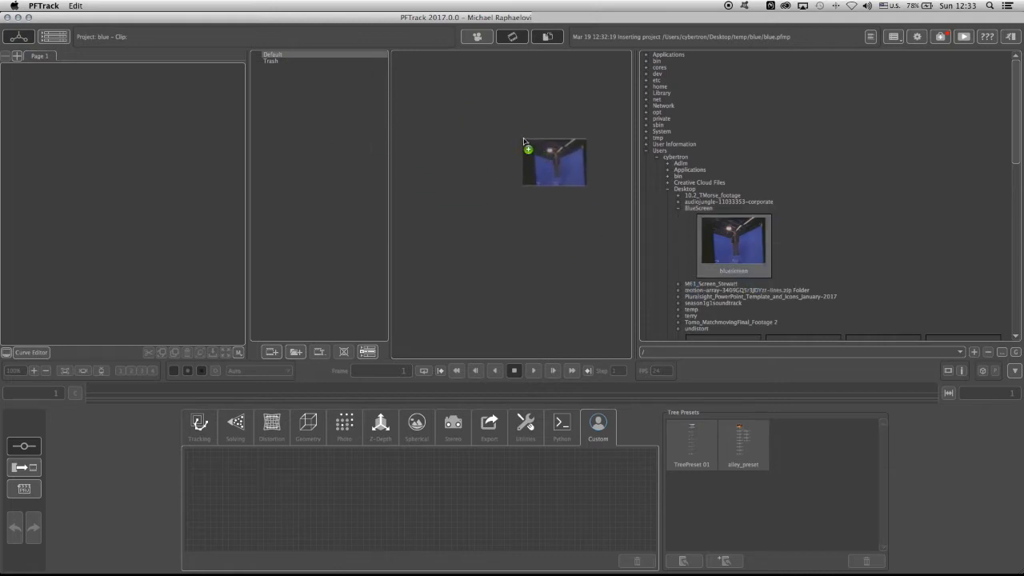
mouse_move(302, 60)
left_mouse_down()
mouse_move(99, 122)
mouse_move(73, 98)
left_mouse_up()
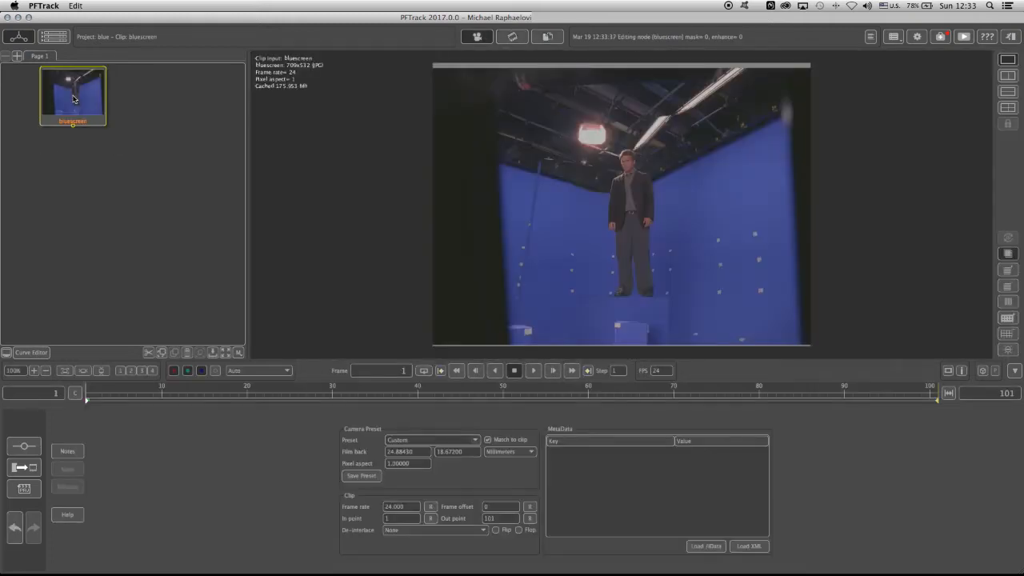
left_click(75, 393)
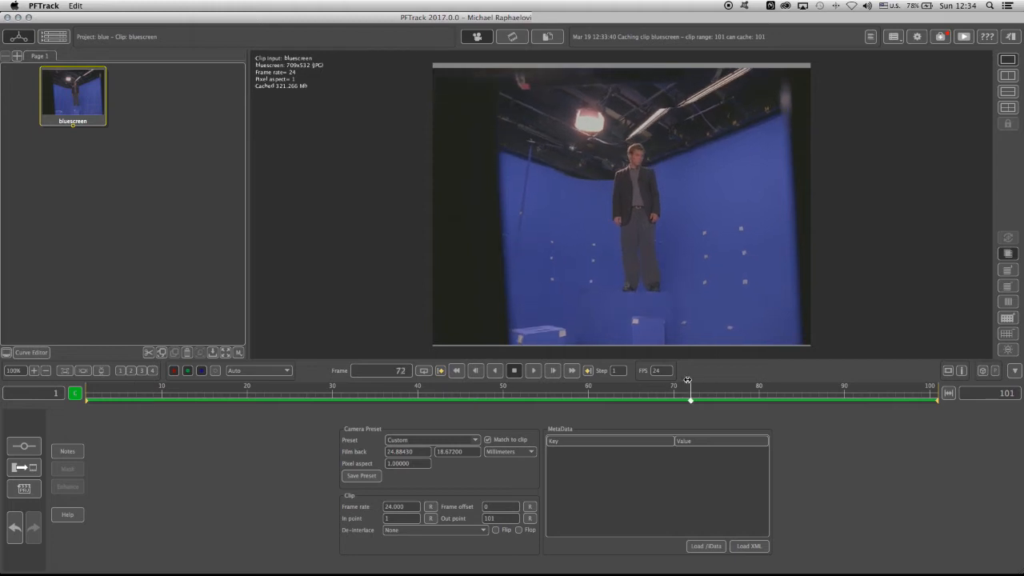
- Attach a User Track node from the Tracking category under the bluescreen clip
left_click(23, 446)
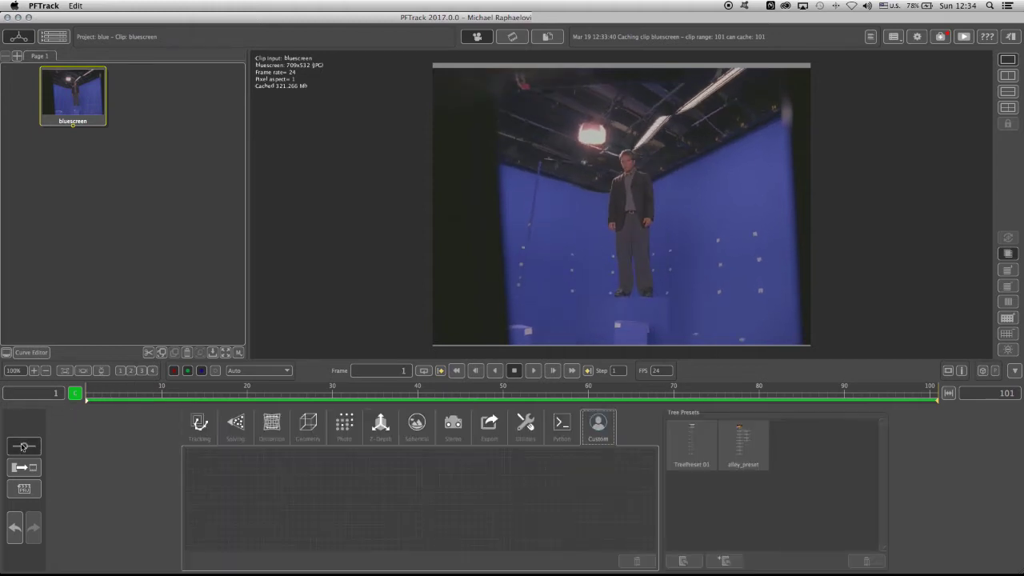
left_click(200, 426)
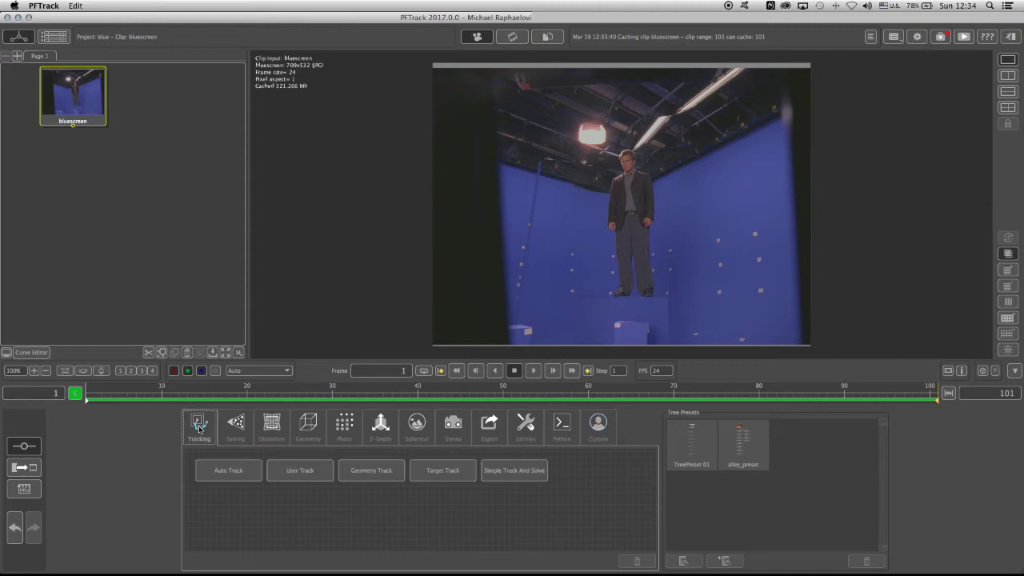
left_click(294, 473)
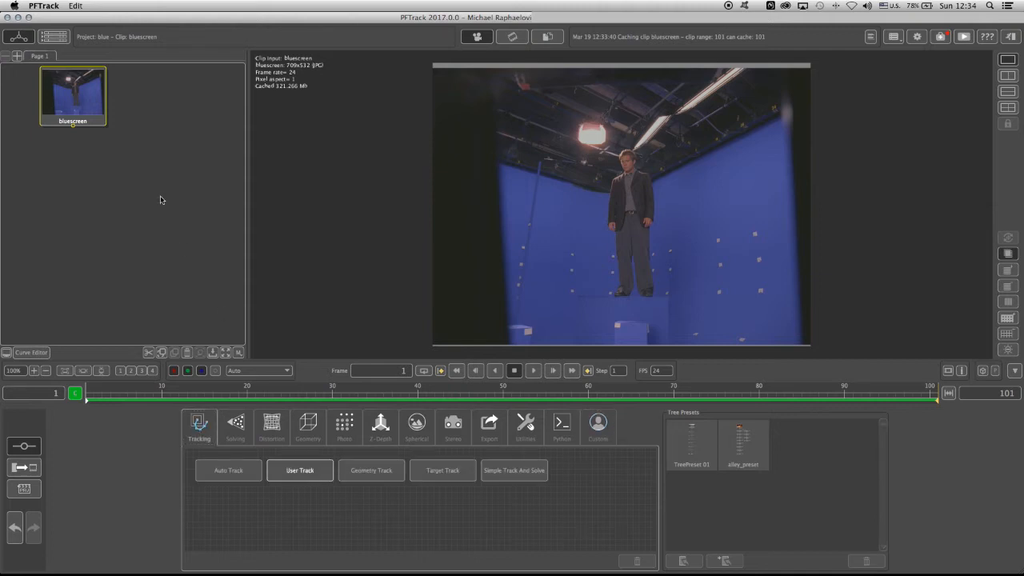
mouse_move(299, 478)
left_mouse_down()
mouse_move(68, 164)
mouse_move(79, 166)
left_mouse_up()
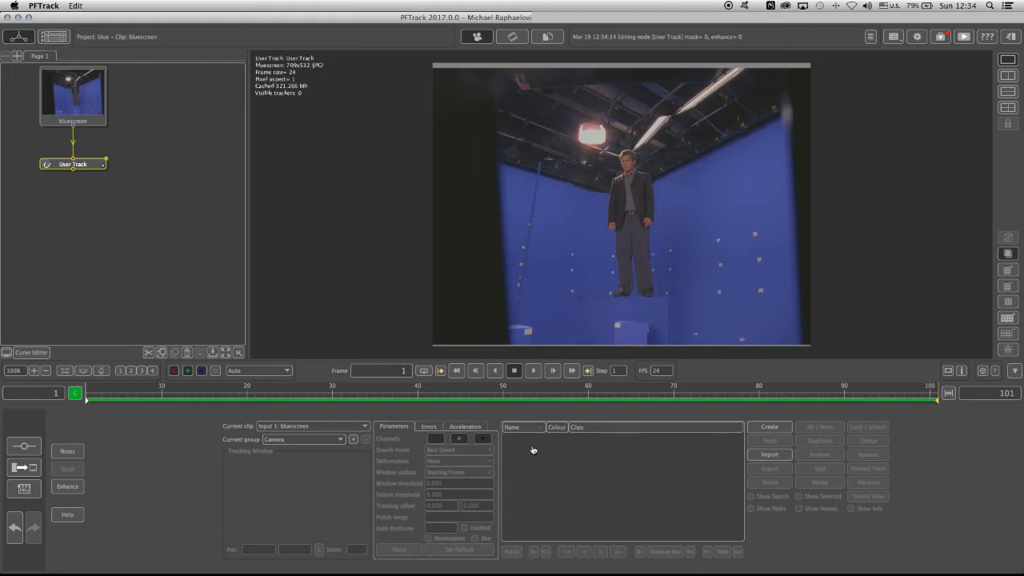
- Place Tracker0001 on a marker dot right of the man, centre it and shrink its search area
left_click(770, 427)
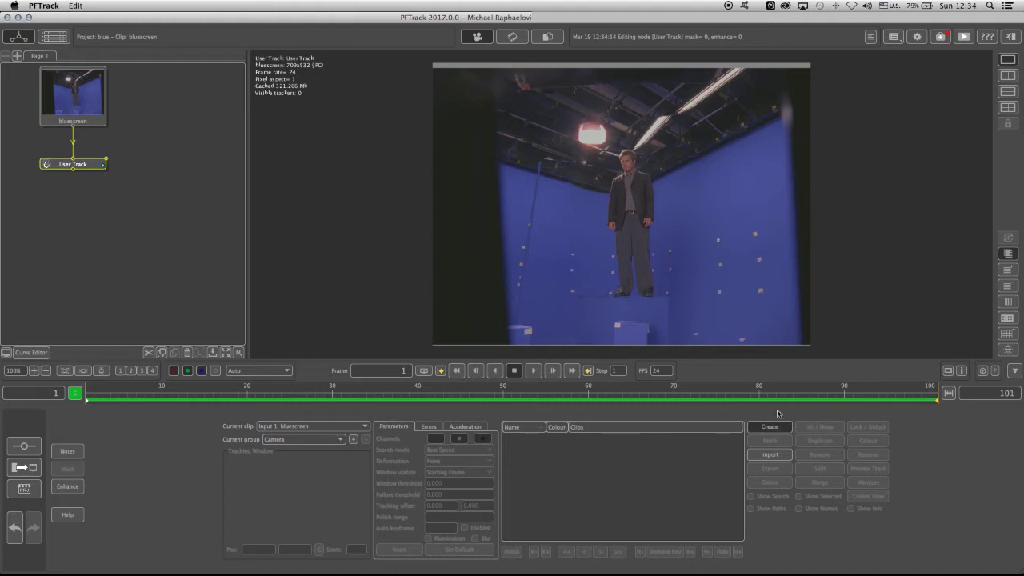
left_click(716, 237)
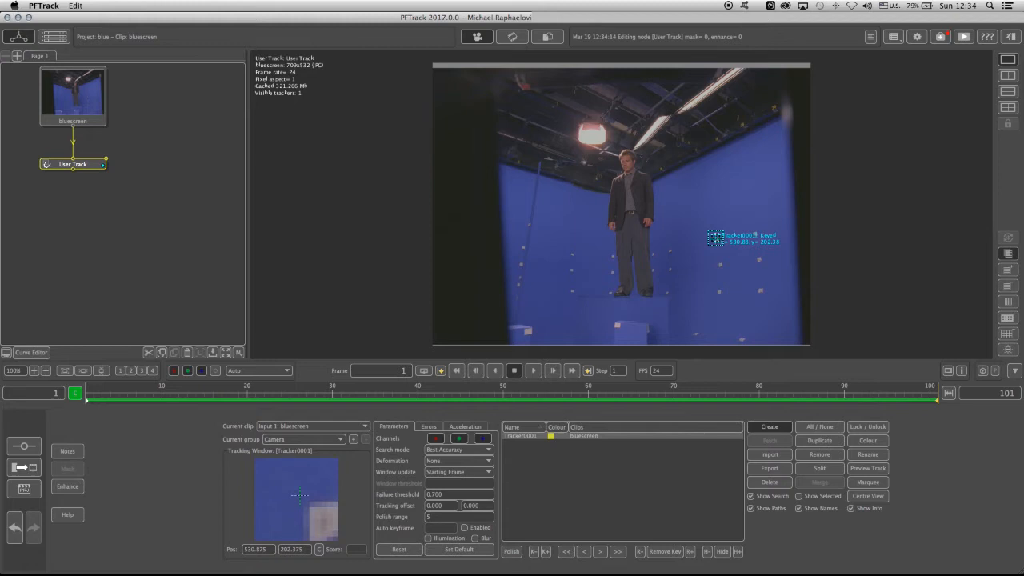
left_click_drag(717, 237, 717, 239)
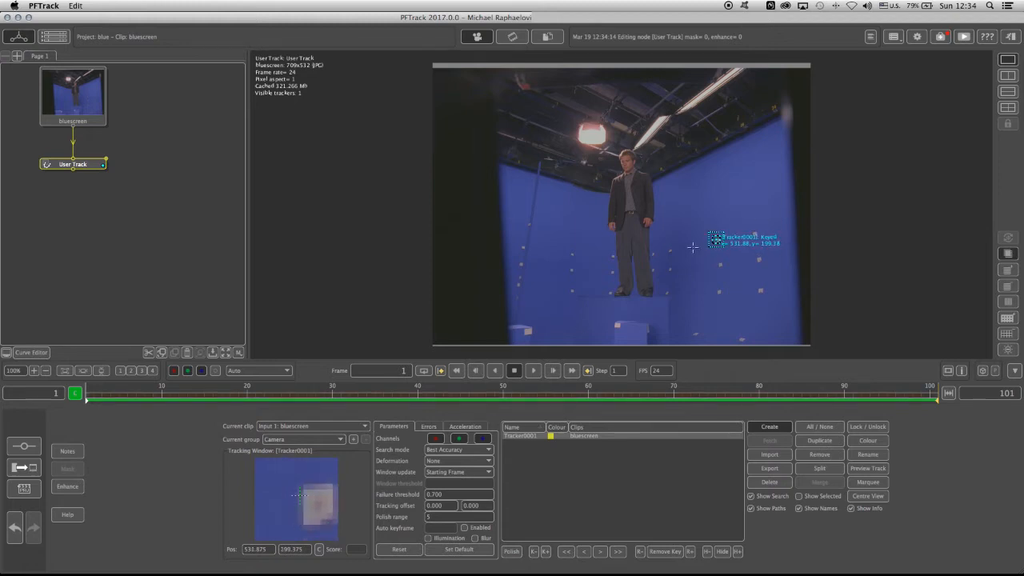
scroll(691, 247, "up", 5)
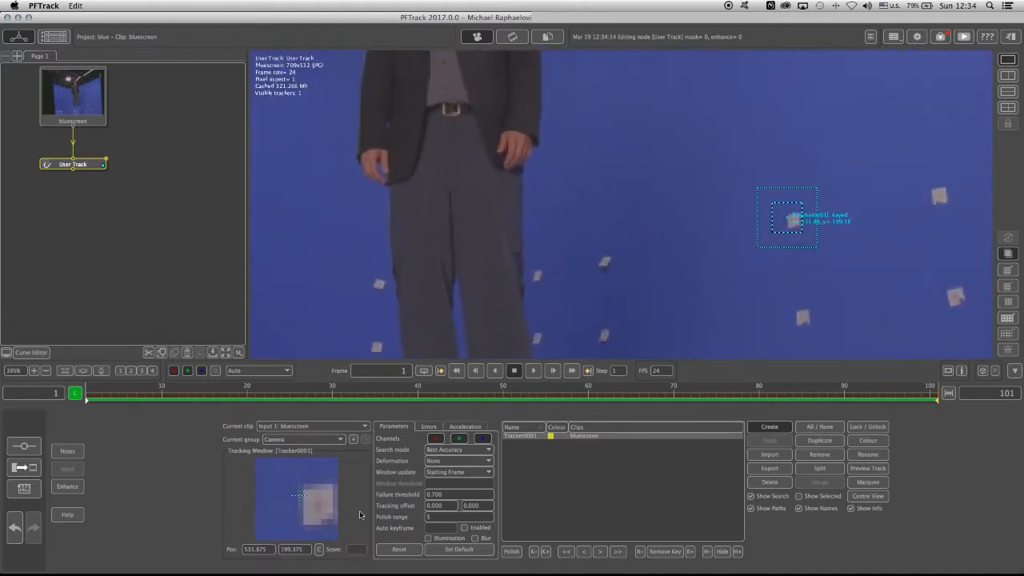
left_click_drag(319, 506, 317, 512)
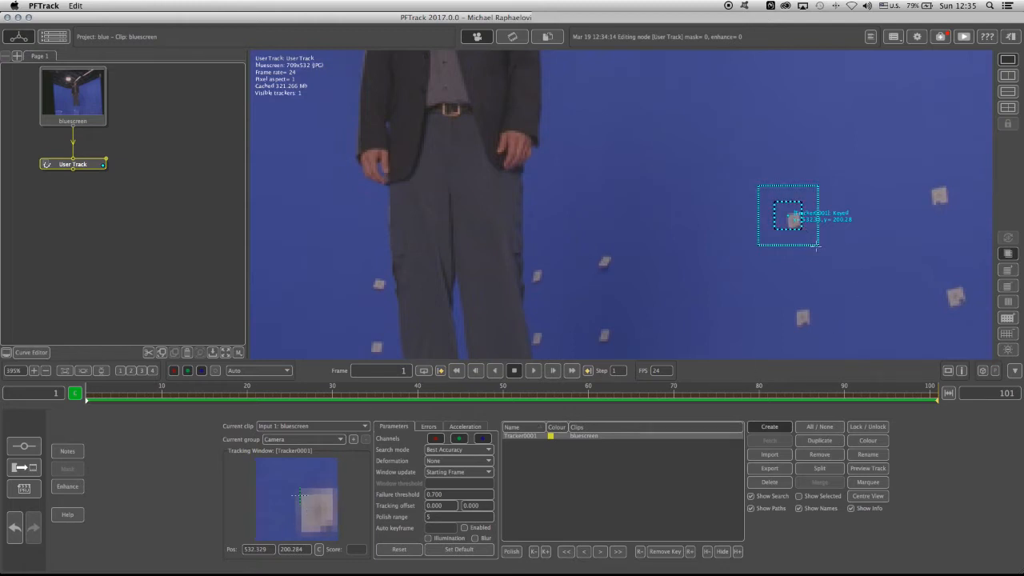
left_click_drag(819, 247, 814, 238)
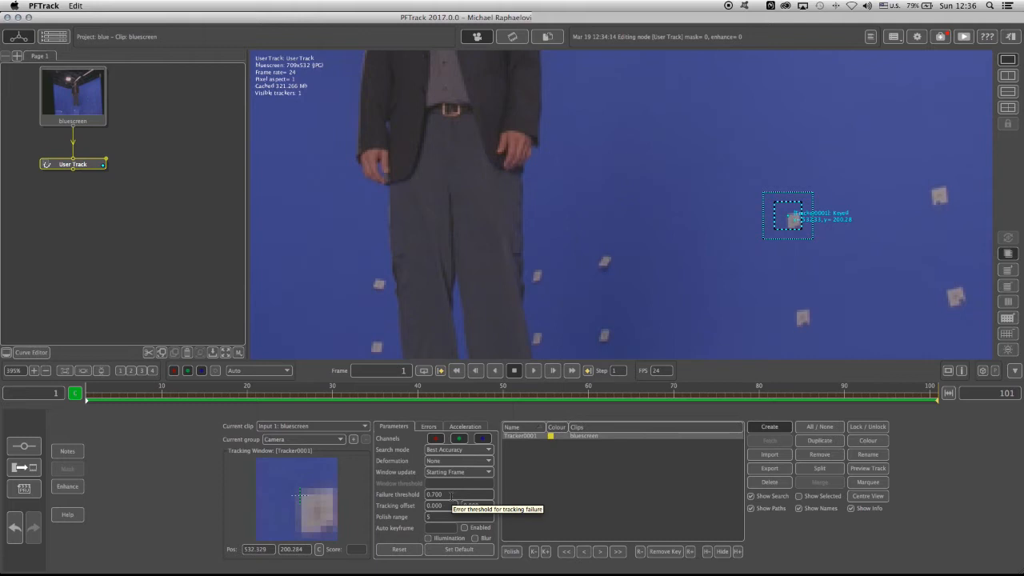
- Set Tracker0001's failure threshold to 0.5 and leave Deformation at None
double_click(436, 494)
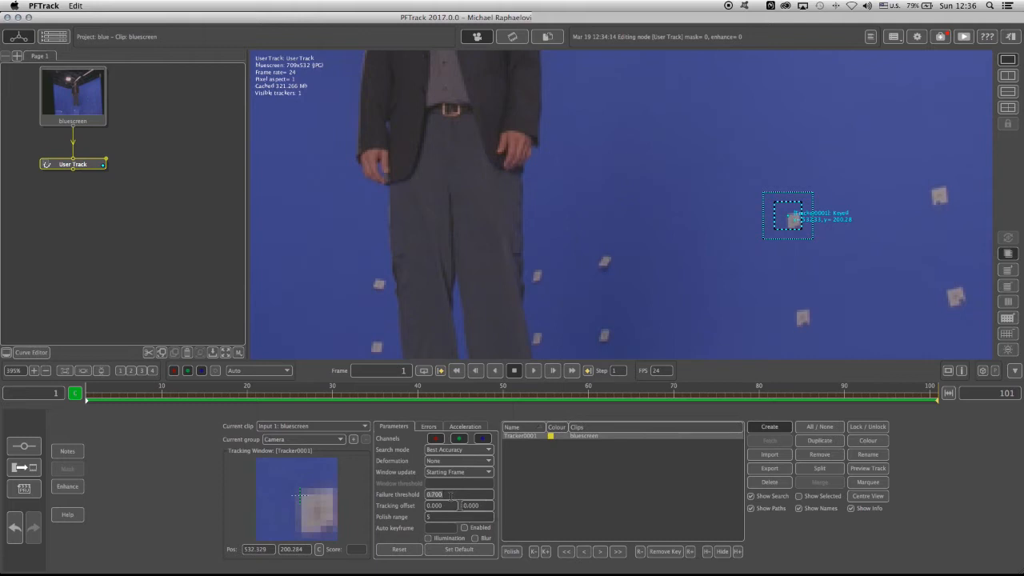
type("0.5")
key("Return")
left_click(445, 461)
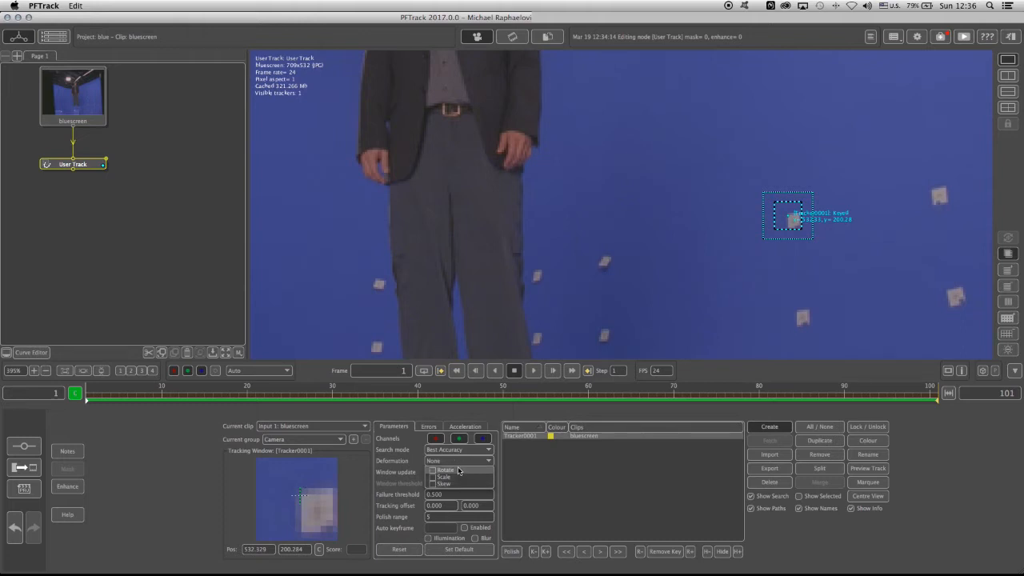
key("Escape")
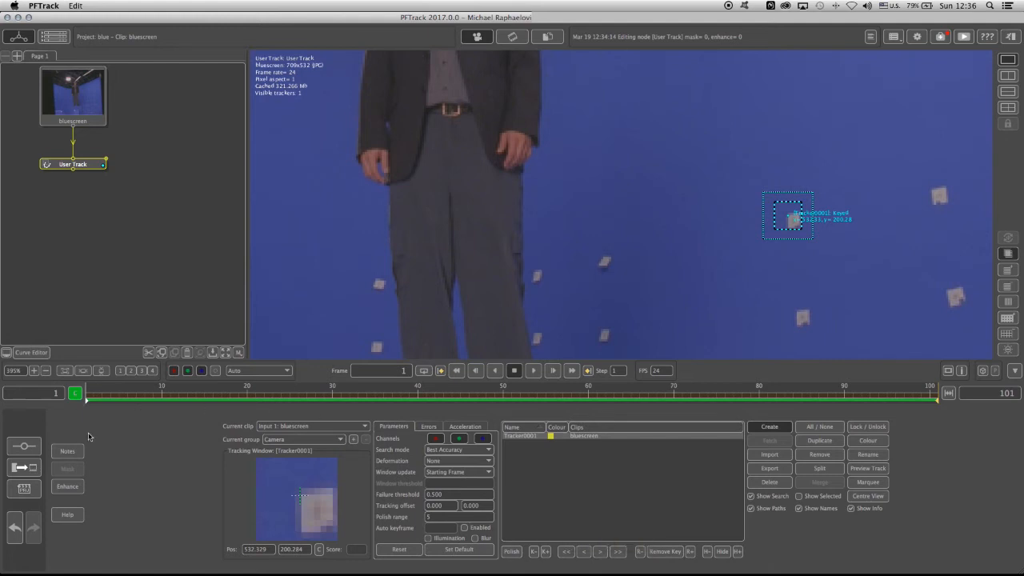
- Track Tracker0001 forwards to frame 101 and scrub the timeline to review its path
left_click(617, 553)
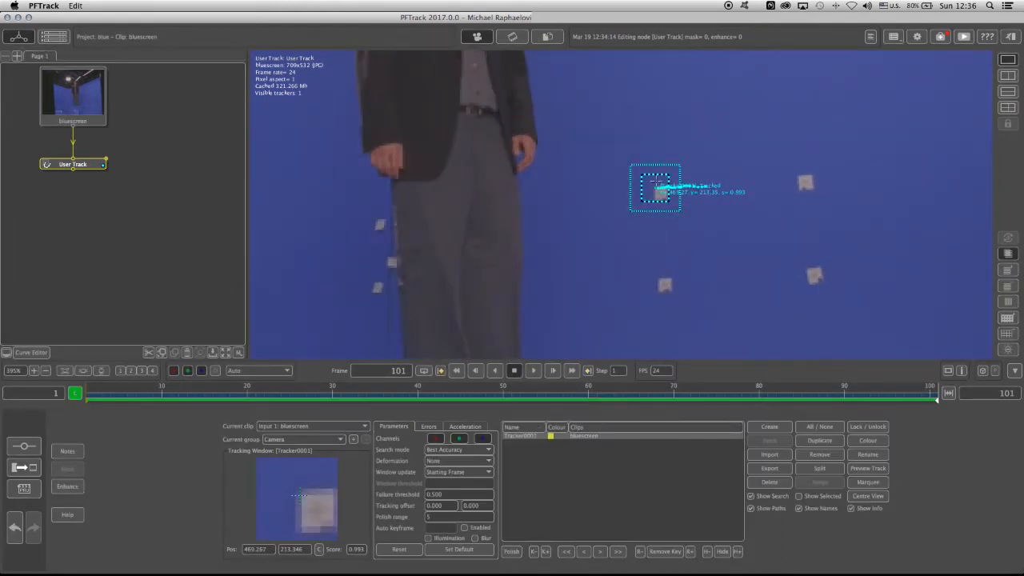
left_click_drag(934, 395, 93, 396)
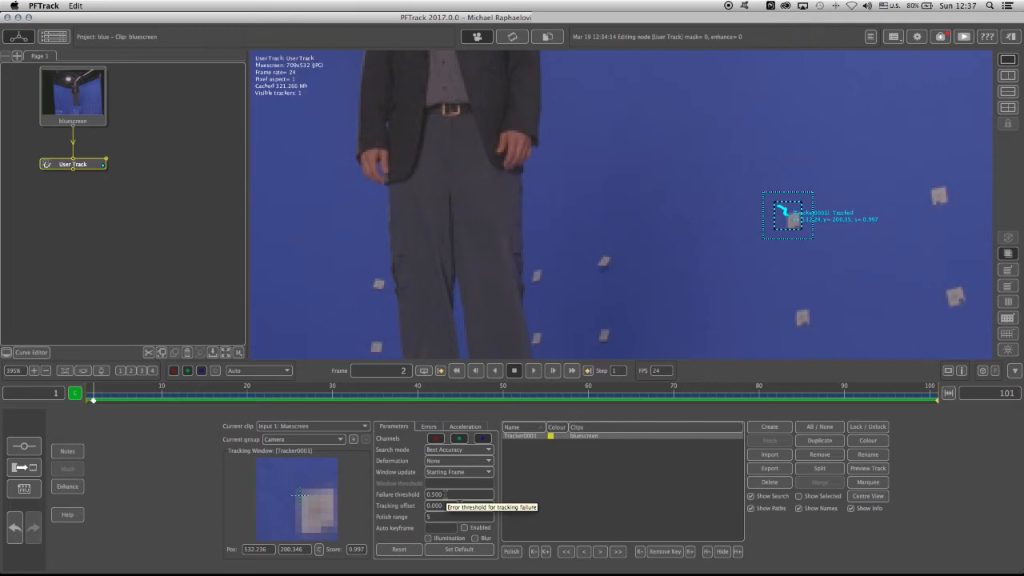
left_click(184, 399)
mouse_move(183, 399)
left_mouse_down()
mouse_move(906, 397)
mouse_move(159, 400)
mouse_move(930, 392)
mouse_move(370, 392)
mouse_move(699, 393)
mouse_move(384, 394)
left_mouse_up()
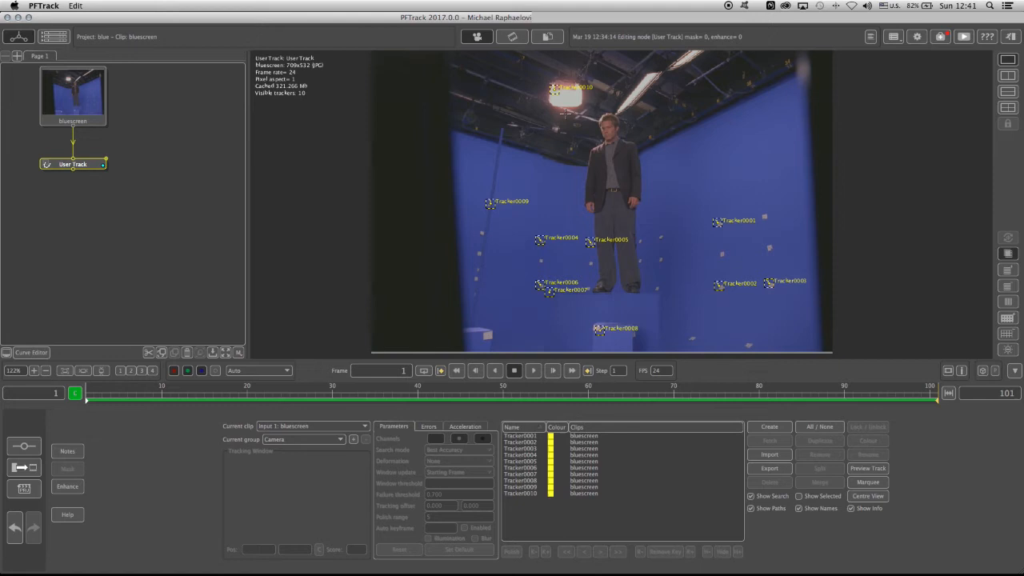
- Scrub through the clip to review all ten trackers' motion
mouse_move(528, 396)
left_mouse_down()
mouse_move(170, 396)
mouse_move(946, 397)
mouse_move(118, 397)
left_mouse_up()
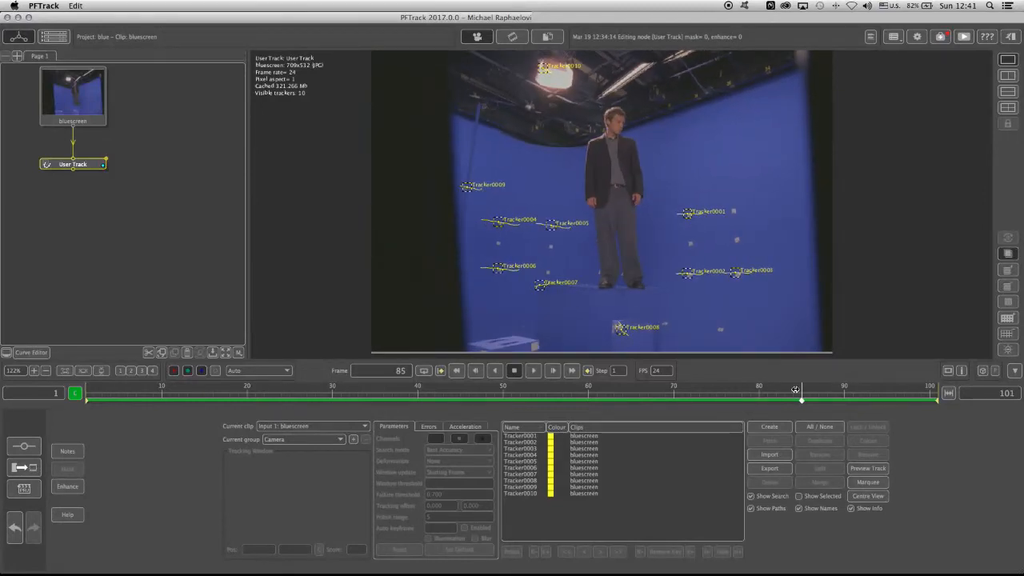
- Return to frame 1 and scrub to frame 70 checking the lower-left box area
left_click(84, 376)
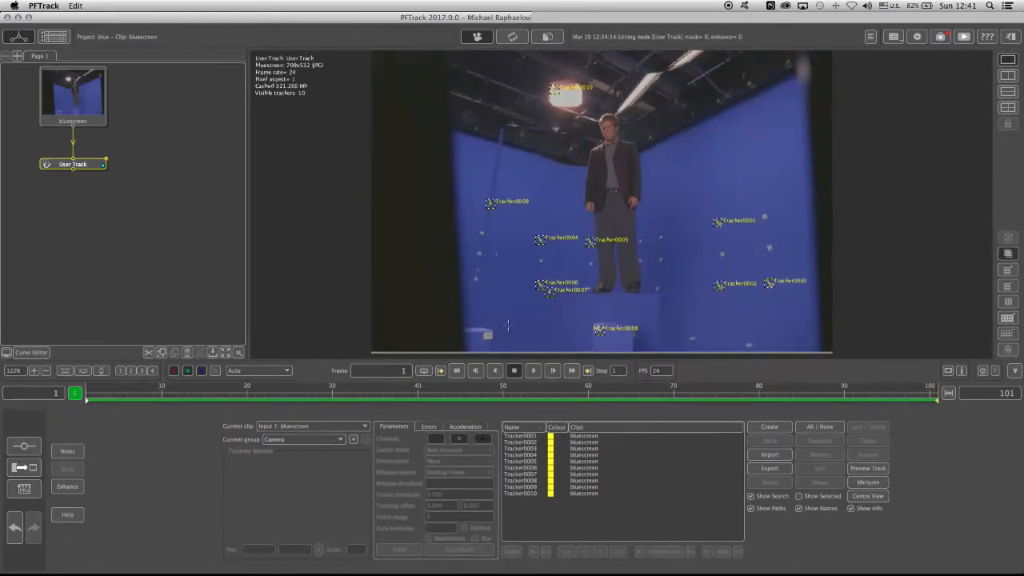
scroll(493, 296, "up", 1)
scroll(494, 297, "up", 2)
scroll(494, 296, "up", 2)
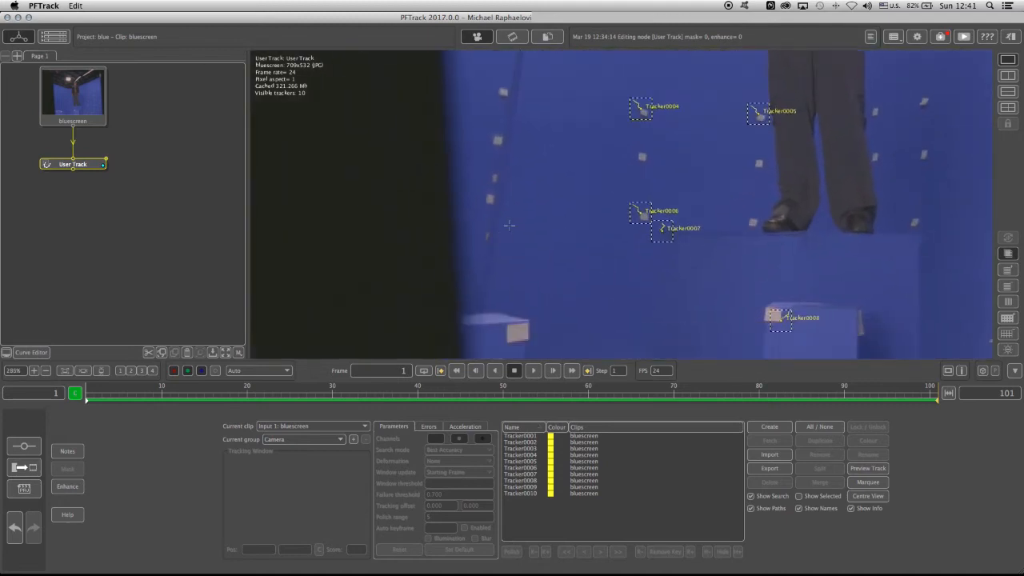
scroll(560, 240, "up", 2)
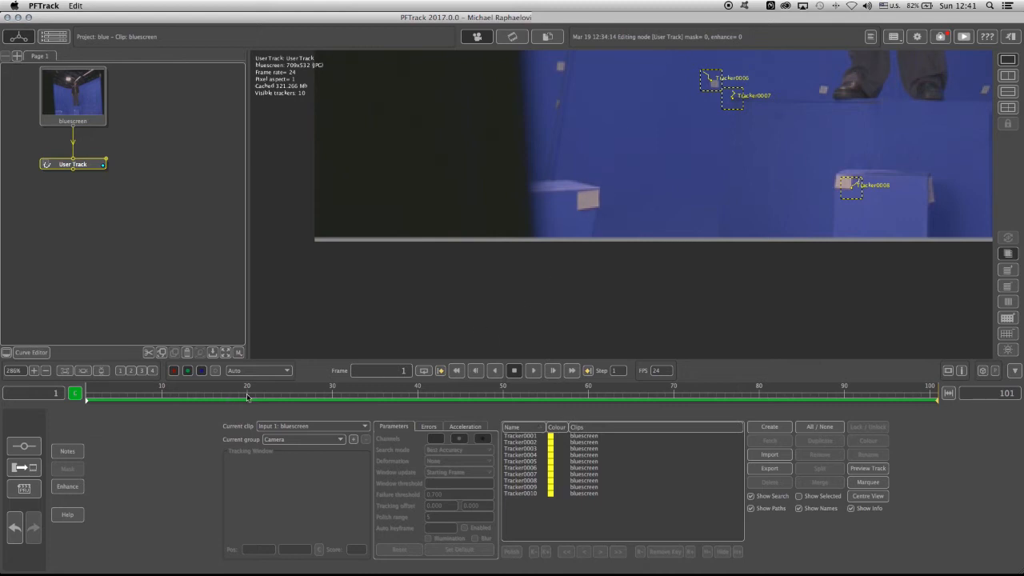
left_click(152, 398)
mouse_move(152, 397)
left_mouse_down()
mouse_move(722, 392)
mouse_move(28, 392)
left_mouse_up()
- Place Tracker0011 on the lower-left box corner with failure threshold 0.5 and a smaller search area
left_click(770, 426)
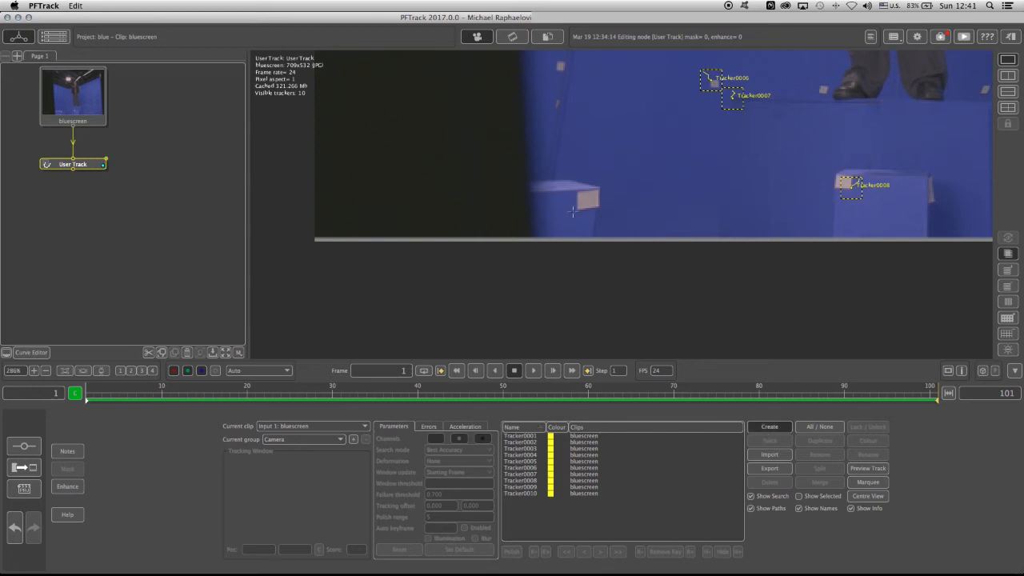
left_click(600, 192)
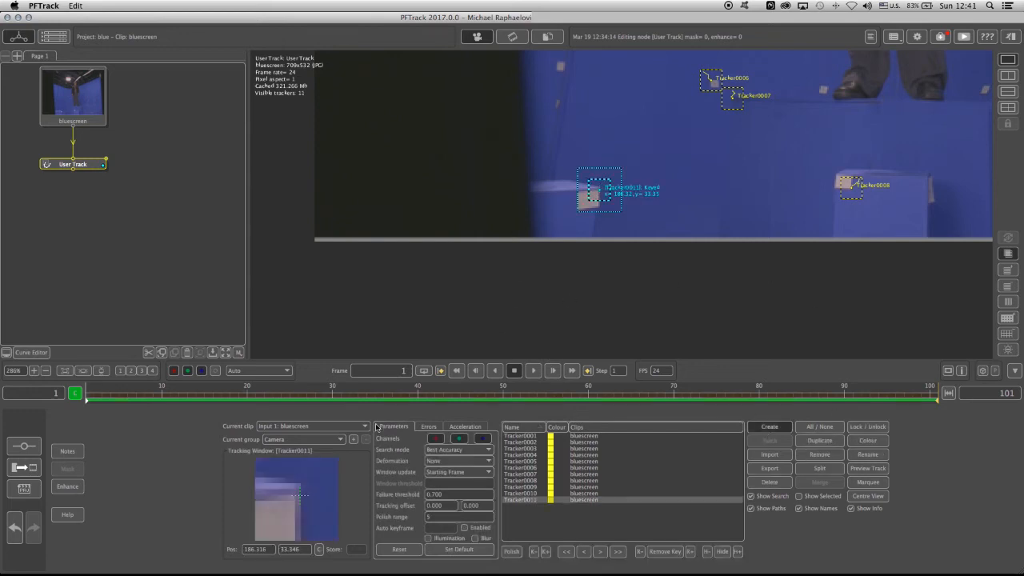
double_click(438, 495)
type("0")
left_click(598, 189)
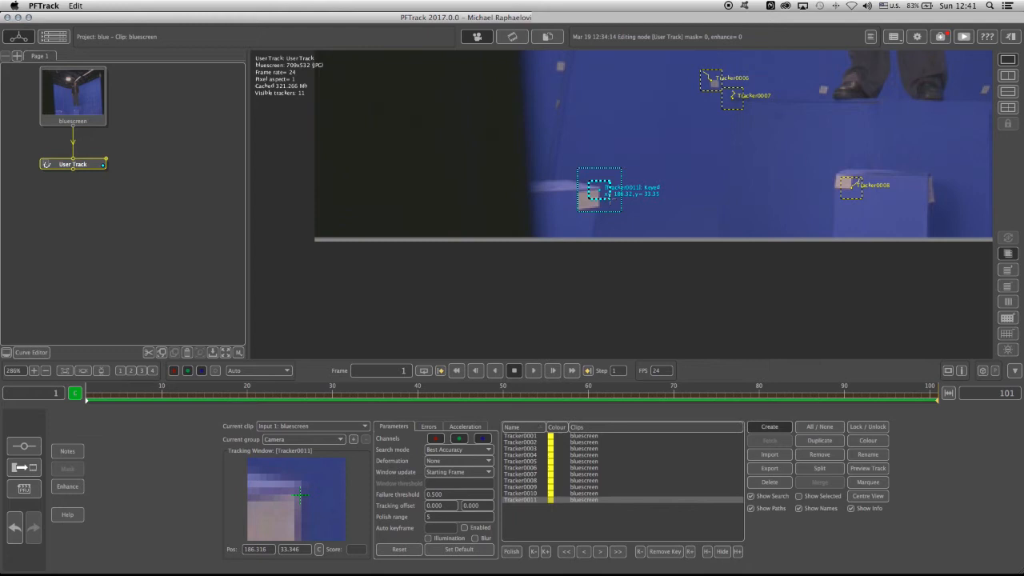
left_click_drag(622, 211, 619, 207)
left_click_drag(283, 520, 285, 521)
left_click(600, 190)
- Track Tracker0011 forwards to the clip end and centre the viewer on the box corner
left_click(617, 552)
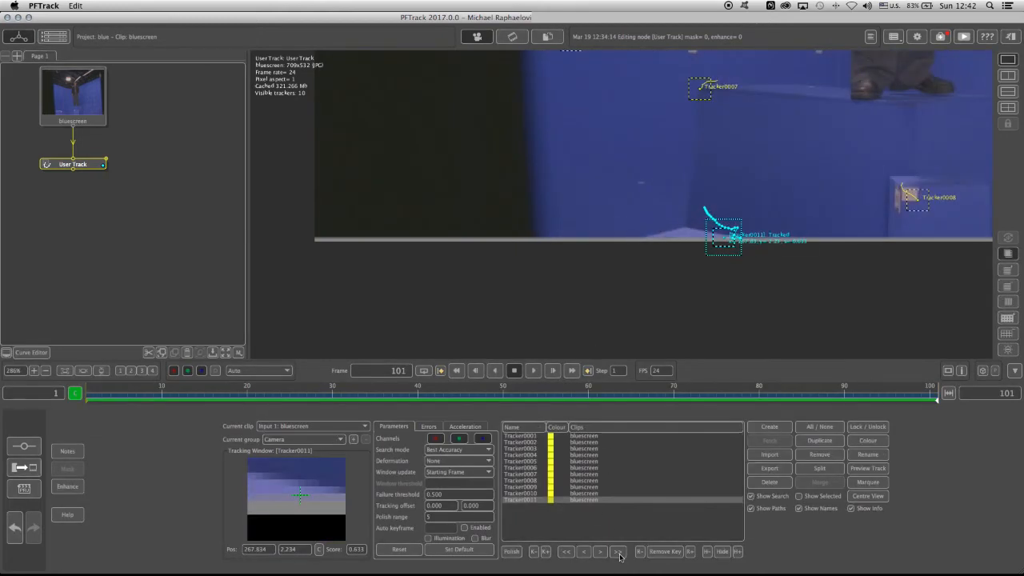
scroll(797, 218, "up", 3)
scroll(798, 217, "up", 2)
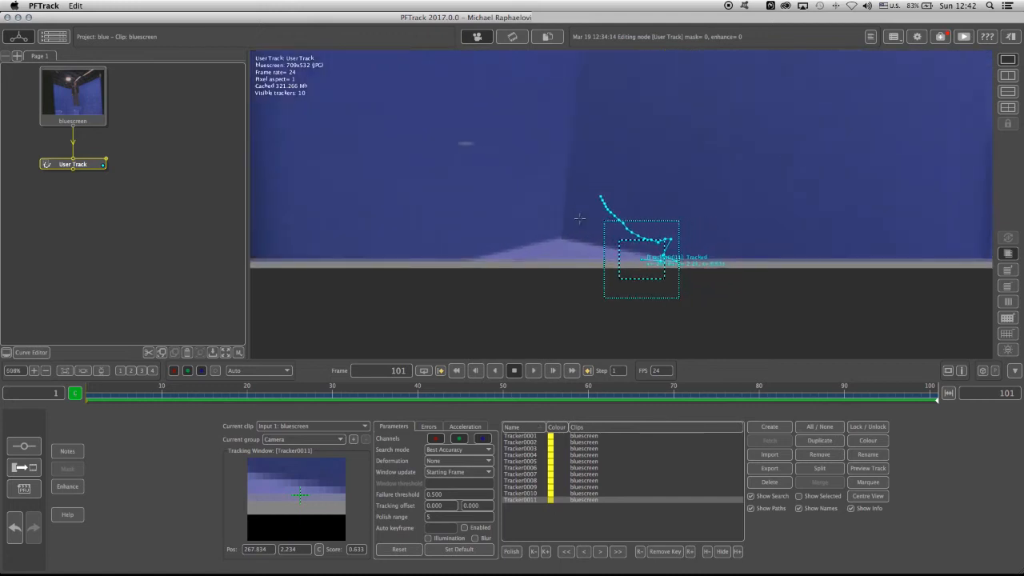
scroll(808, 228, "up", 2)
middle_click_drag(813, 232, 698, 168)
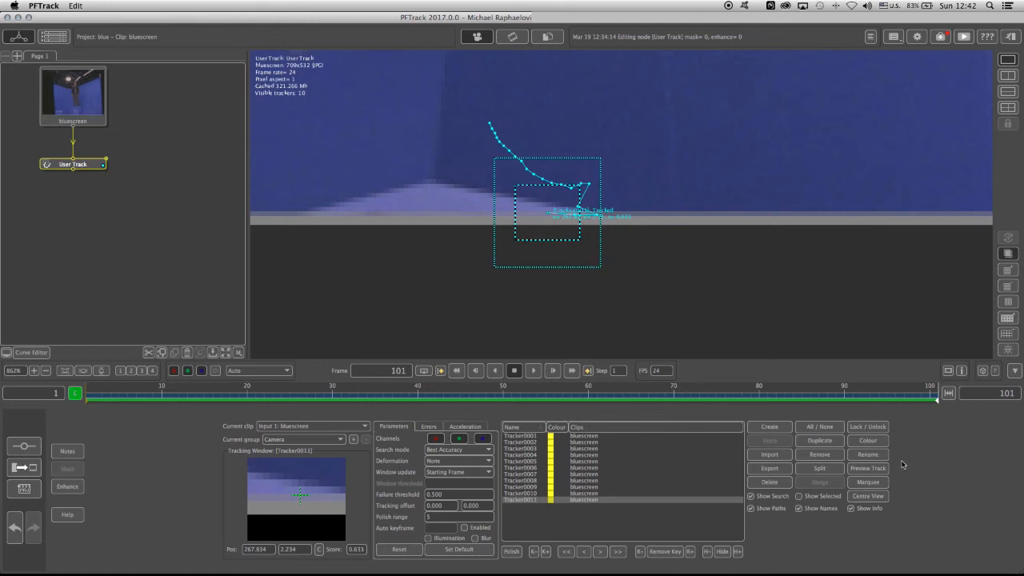
- Scrub frames 93–97 to check the tracker path, ending at frame 93 where it drifts
left_click(904, 395)
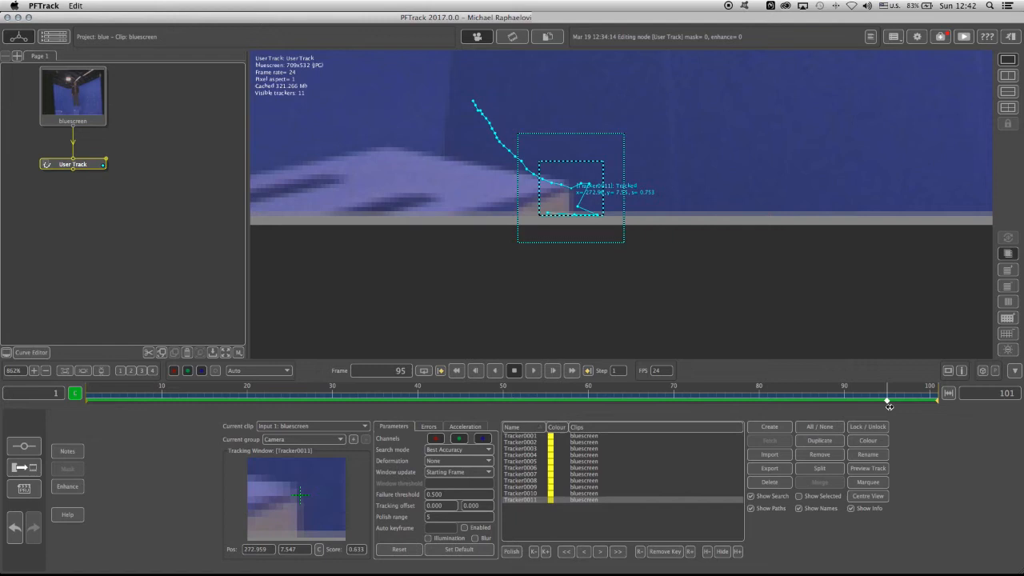
left_click_drag(887, 400, 862, 400)
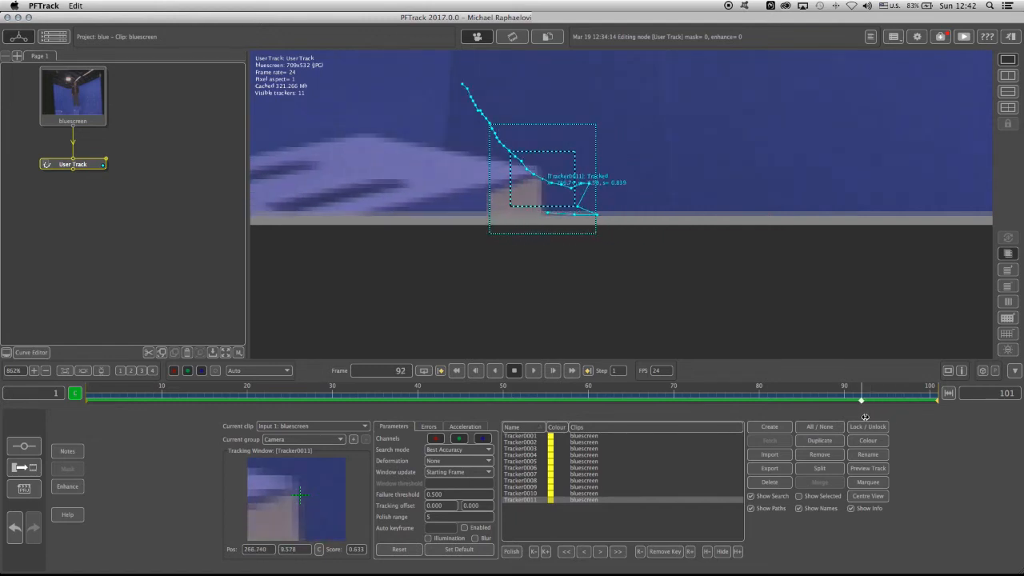
mouse_move(862, 400)
left_mouse_down()
mouse_move(896, 400)
mouse_move(892, 413)
mouse_move(892, 404)
left_mouse_up()
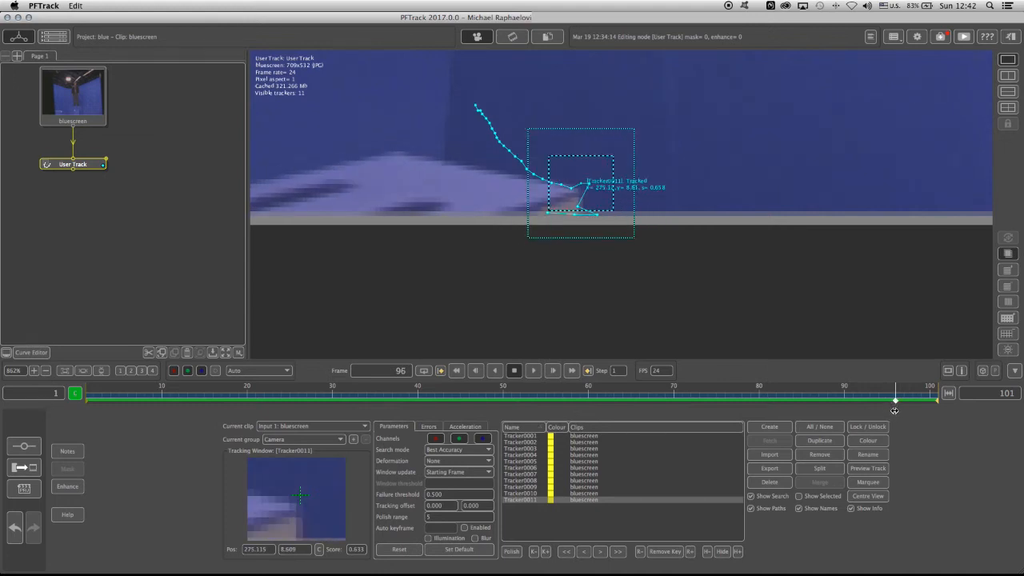
left_click_drag(892, 403, 879, 401)
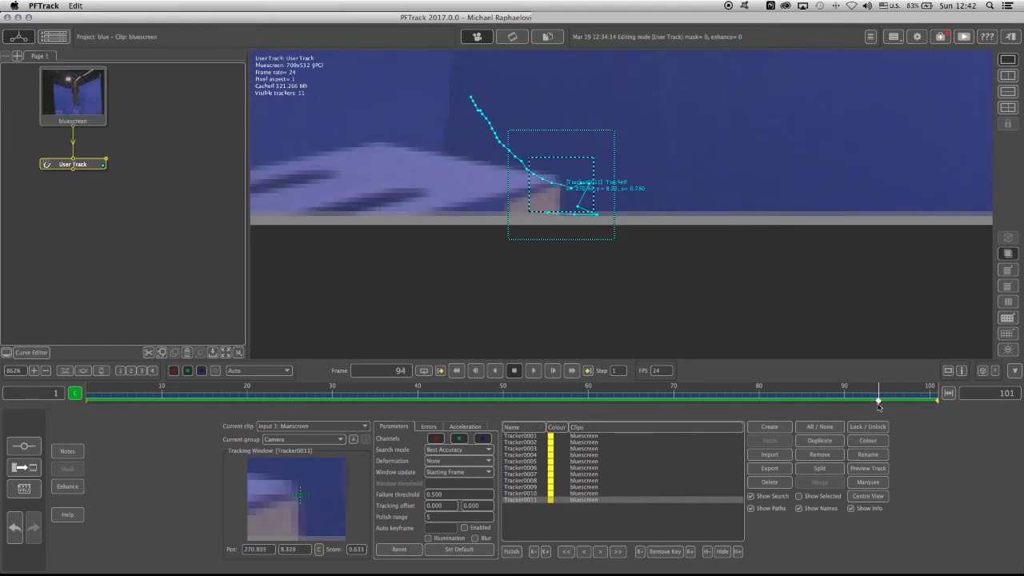
left_click_drag(877, 403, 870, 402)
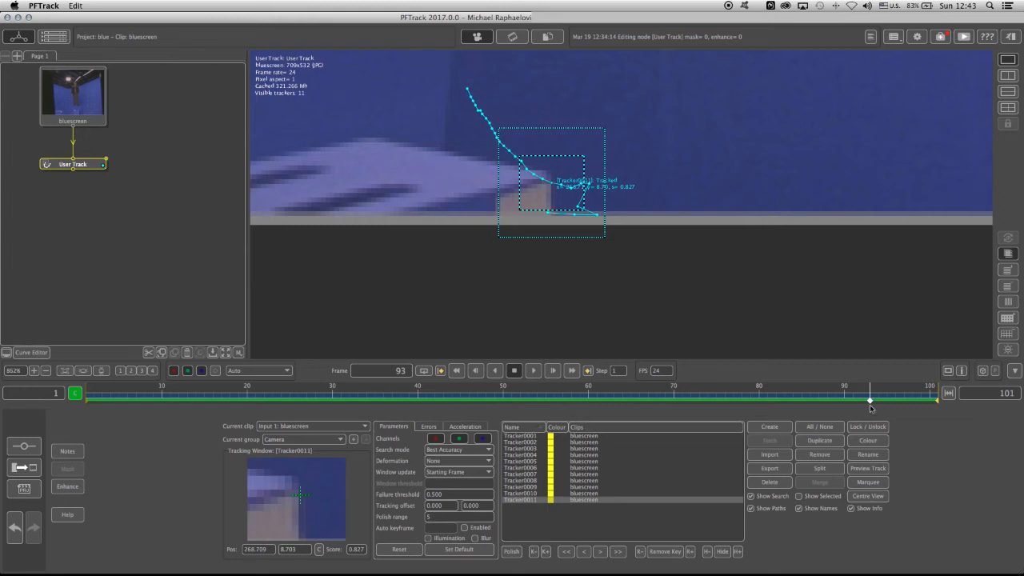
- Remove Tracker0011's keys after frame 93 so its path stops there
left_click(691, 552)
scroll(742, 252, "down", 5)
scroll(741, 252, "down", 5)
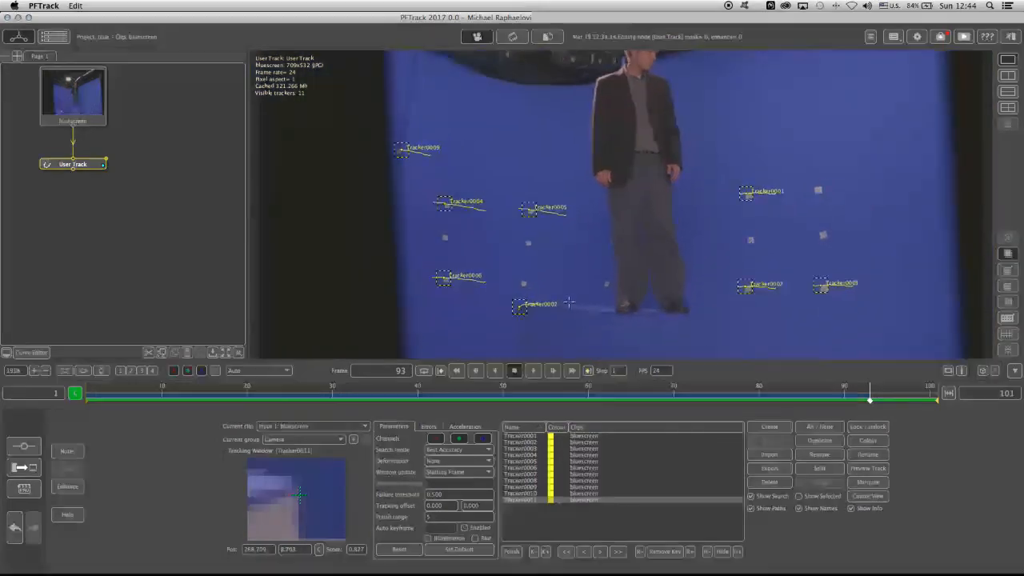
scroll(741, 253, "down", 3)
- Drag a Camera Solver node from the Solving nodes panel into the tree below User Track
middle_click_drag(672, 208, 615, 222)
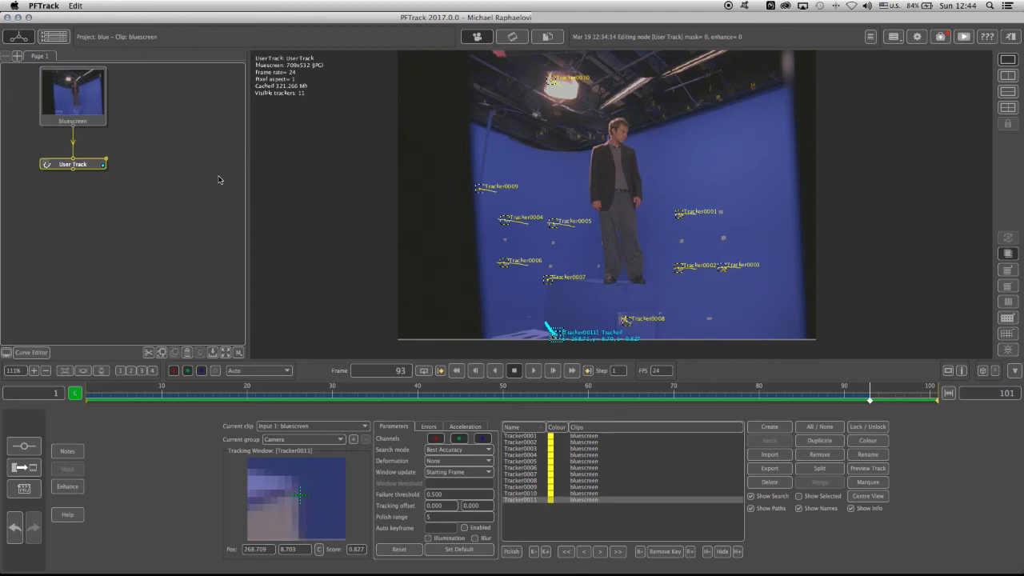
right_click(87, 167)
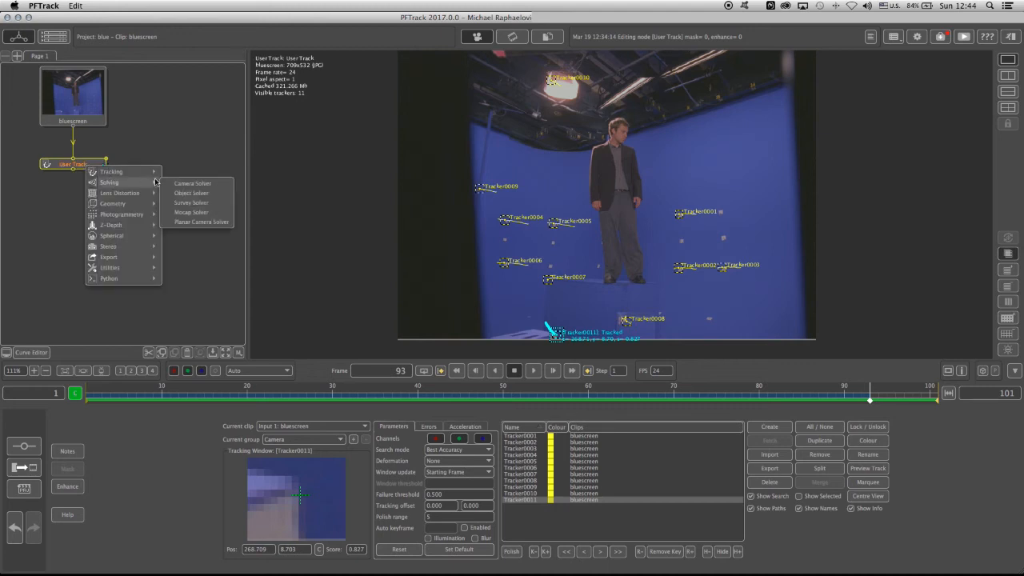
mouse_move(109, 182)
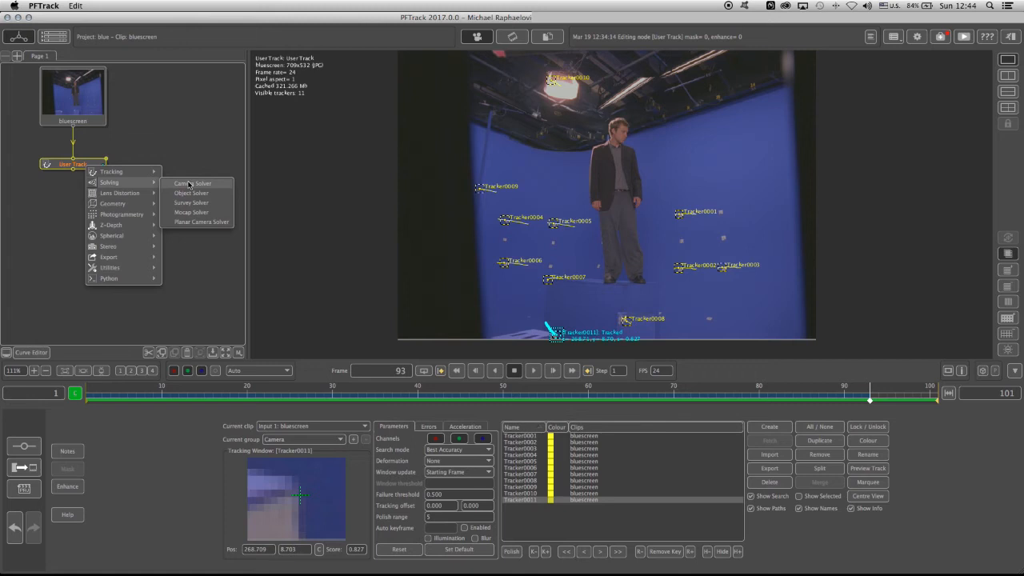
left_click(35, 451)
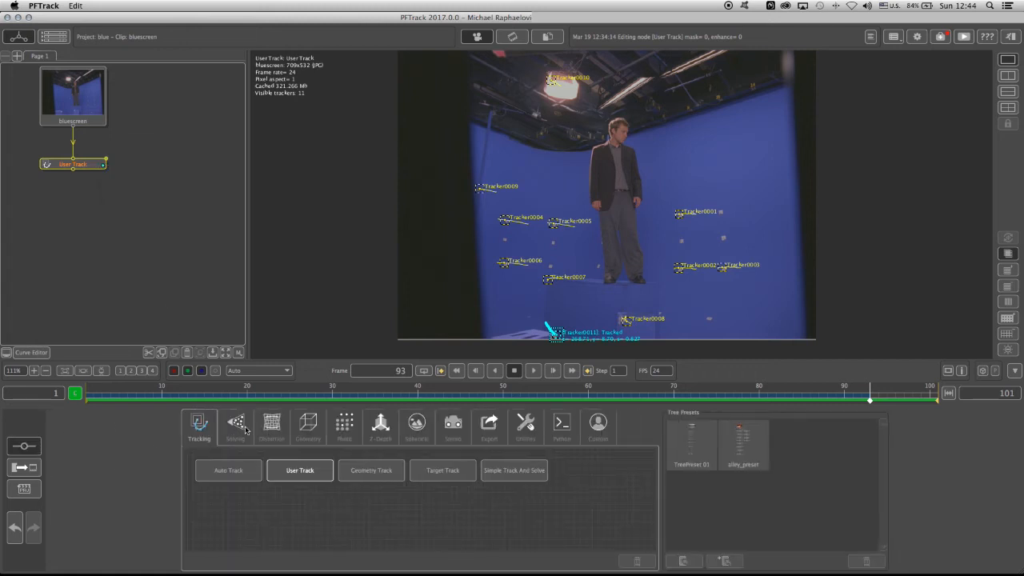
left_click(236, 424)
left_click(228, 470)
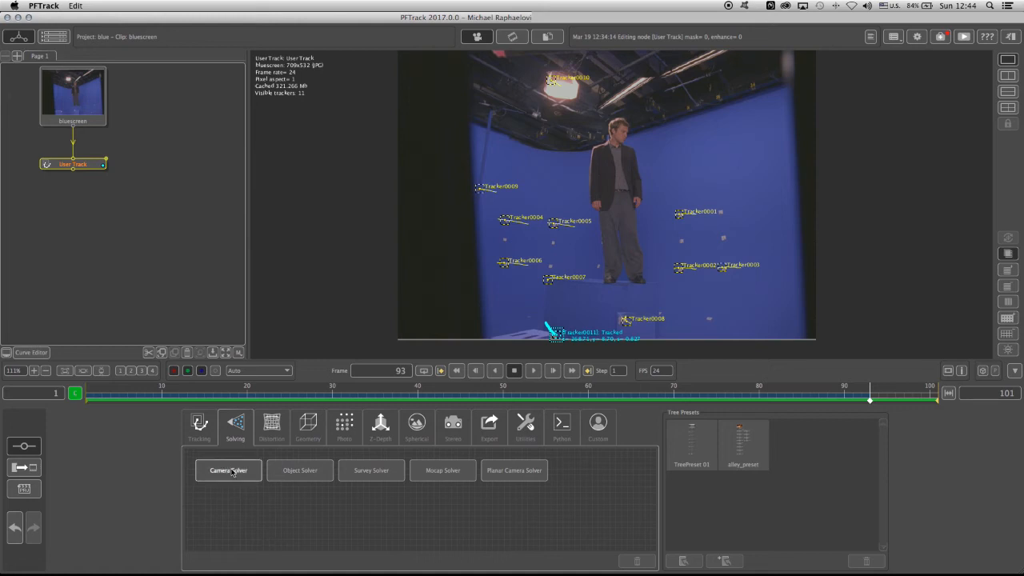
left_click_drag(229, 471, 42, 198)
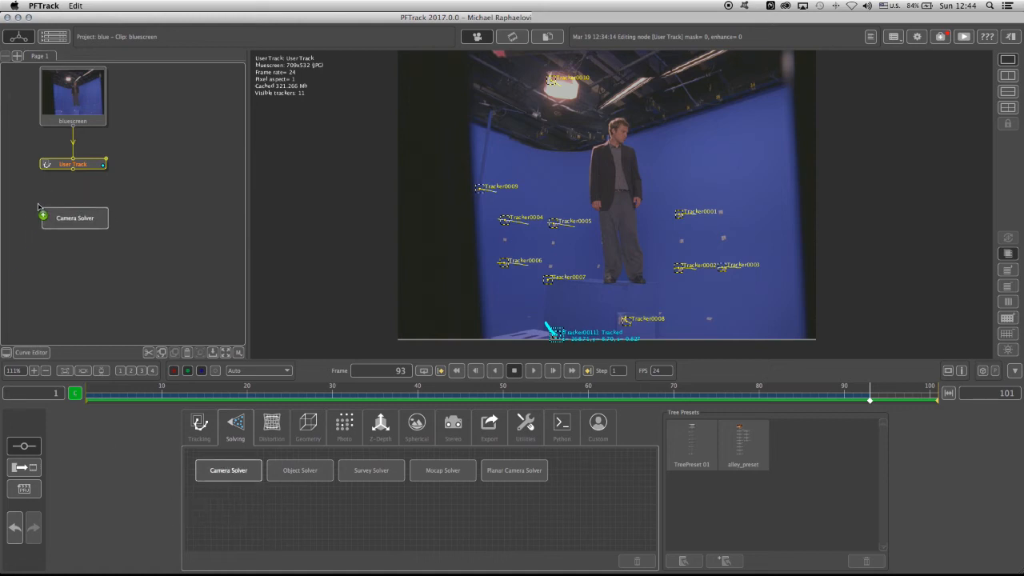
- Connect the Camera Solver, set Translation and Rotation smoothing to Med. Smooth, and Solve All
double_click(77, 213)
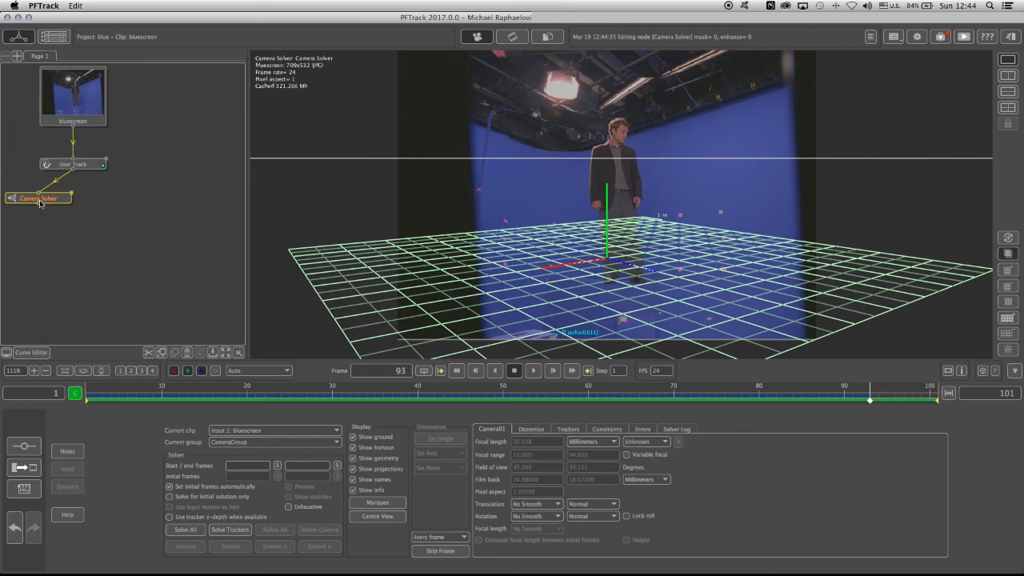
left_click_drag(80, 201, 80, 204)
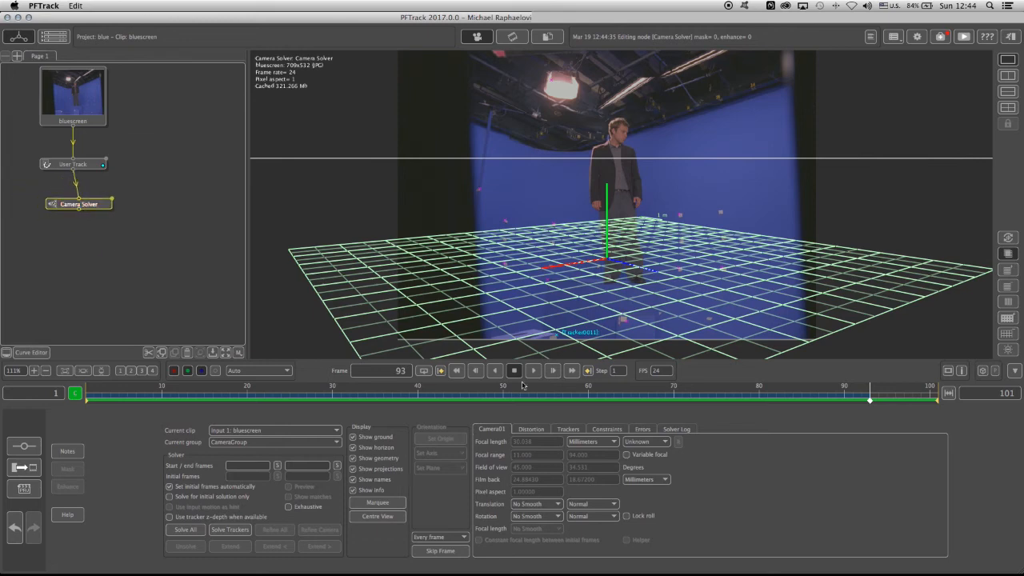
left_click(535, 504)
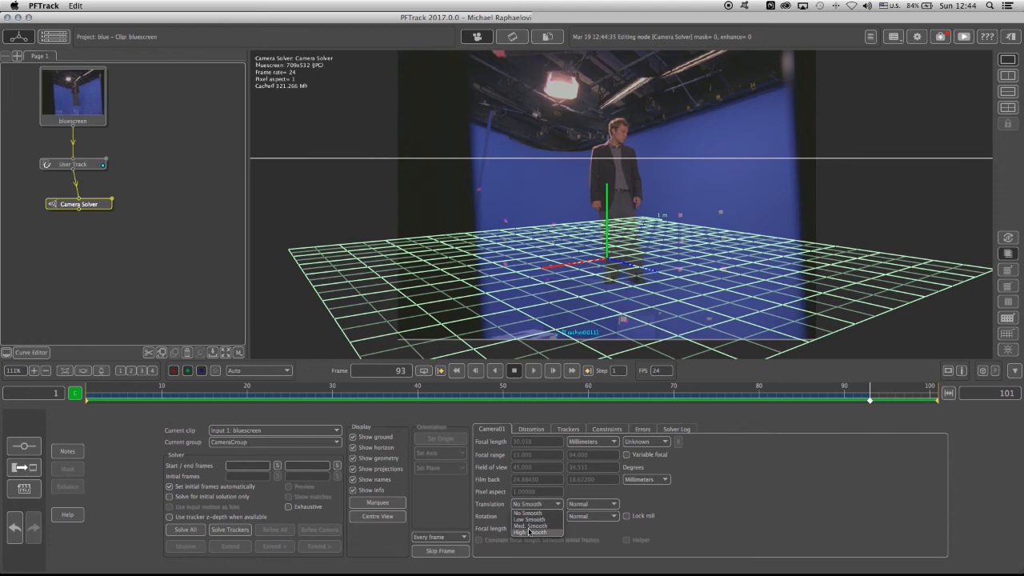
left_click(529, 525)
left_click(520, 516)
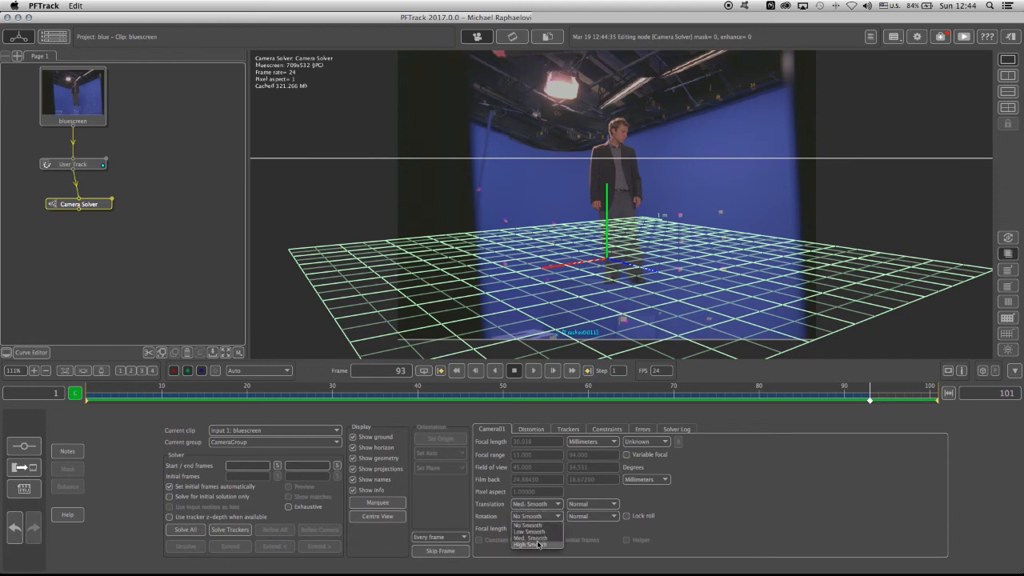
left_click(537, 540)
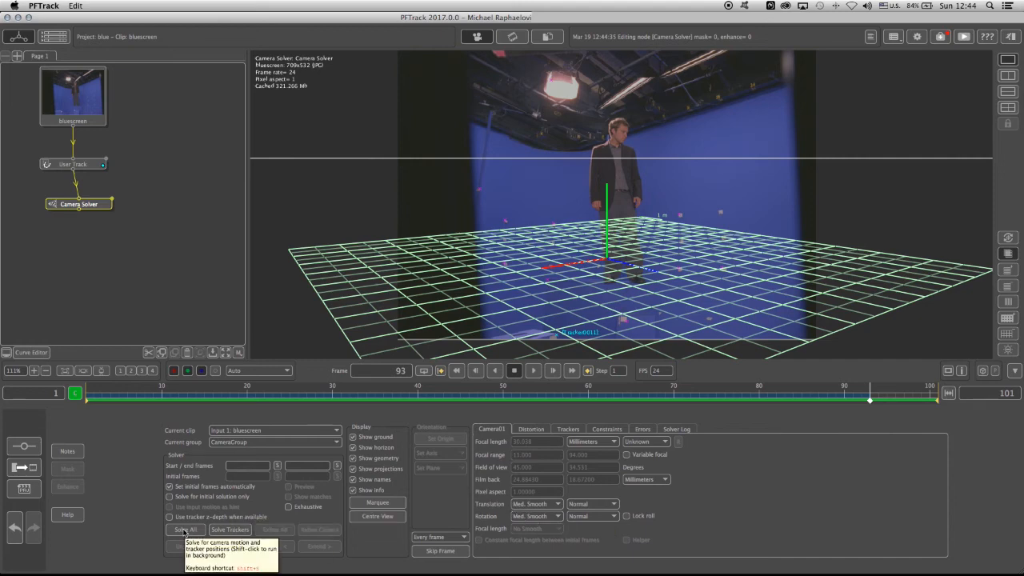
left_click(184, 530)
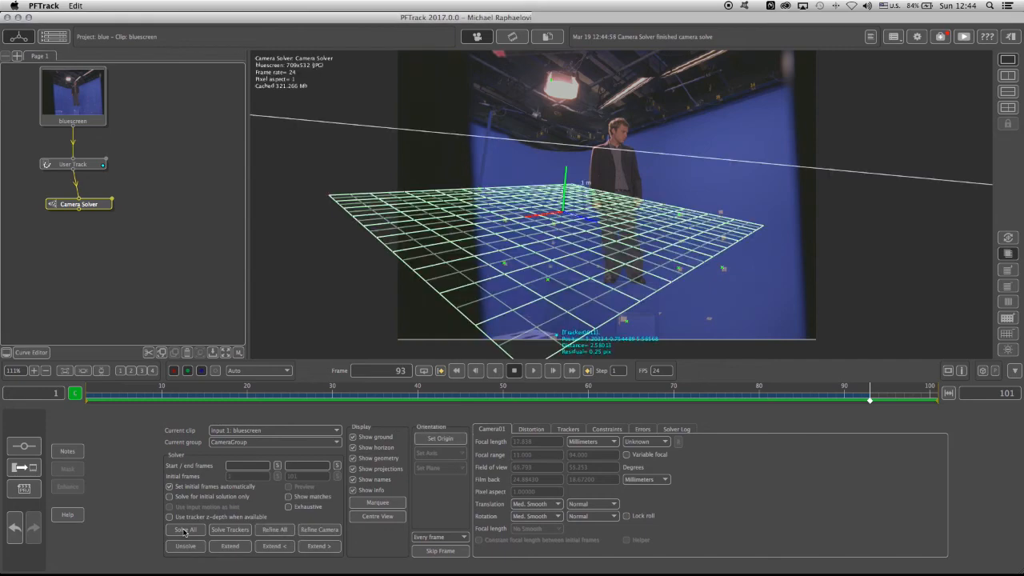
- Scrub to frame 60, fit the Errors graph to its data, and list each tracker's residual
mouse_move(587, 394)
left_mouse_down()
mouse_move(615, 400)
mouse_move(181, 398)
mouse_move(922, 396)
left_mouse_up()
left_click(640, 429)
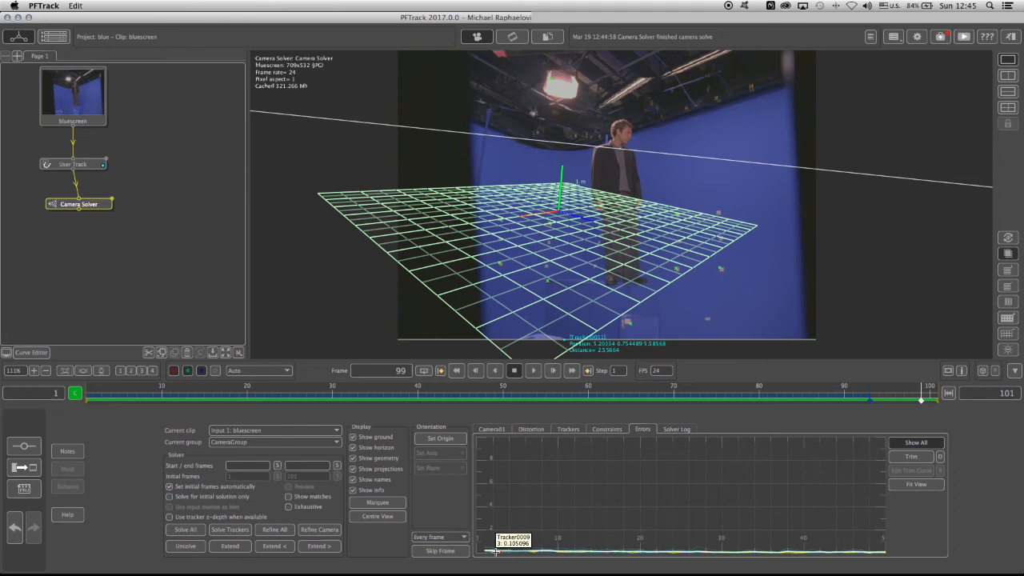
left_click(915, 485)
mouse_move(584, 527)
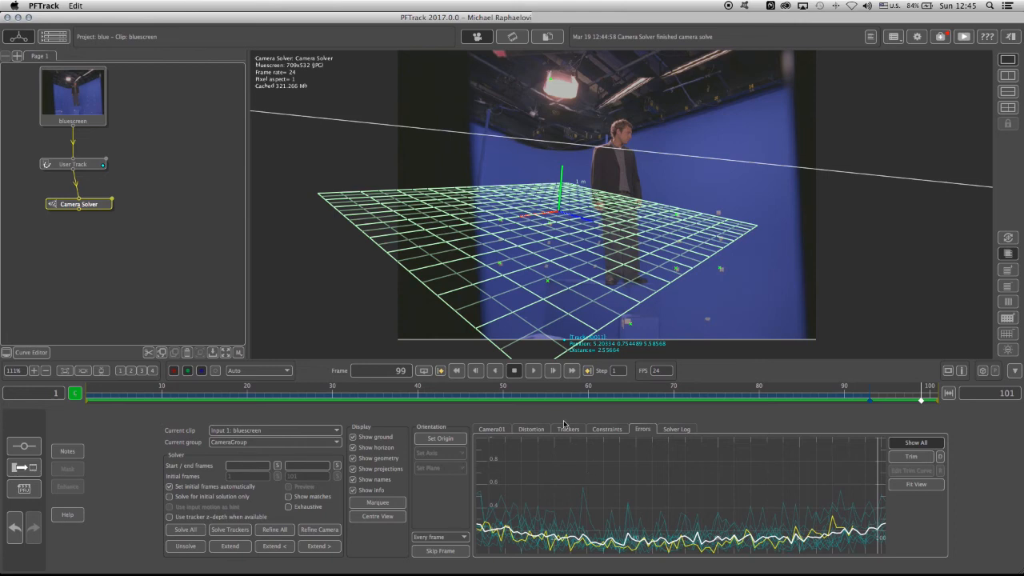
left_click(567, 430)
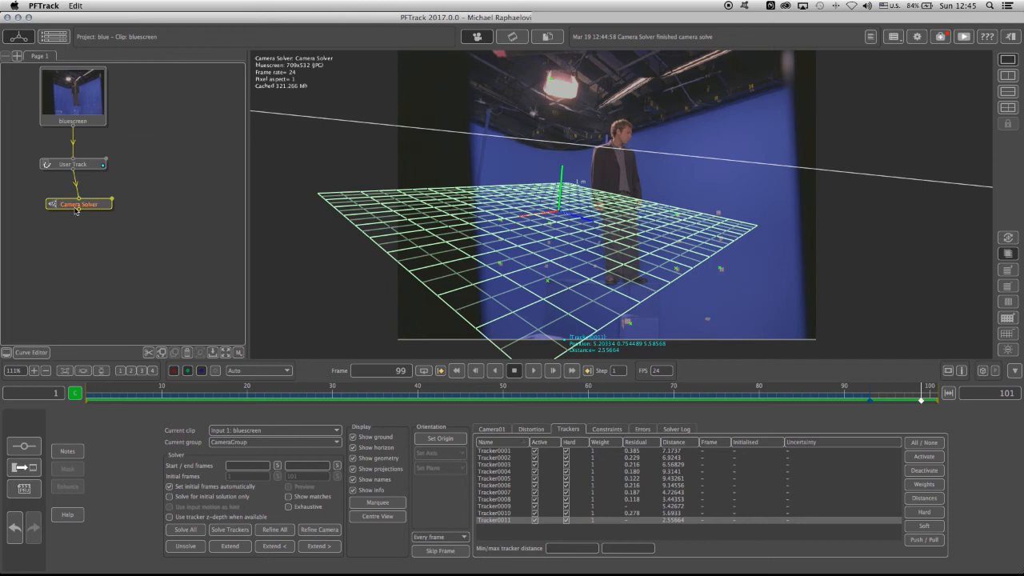
left_click_drag(78, 204, 72, 202)
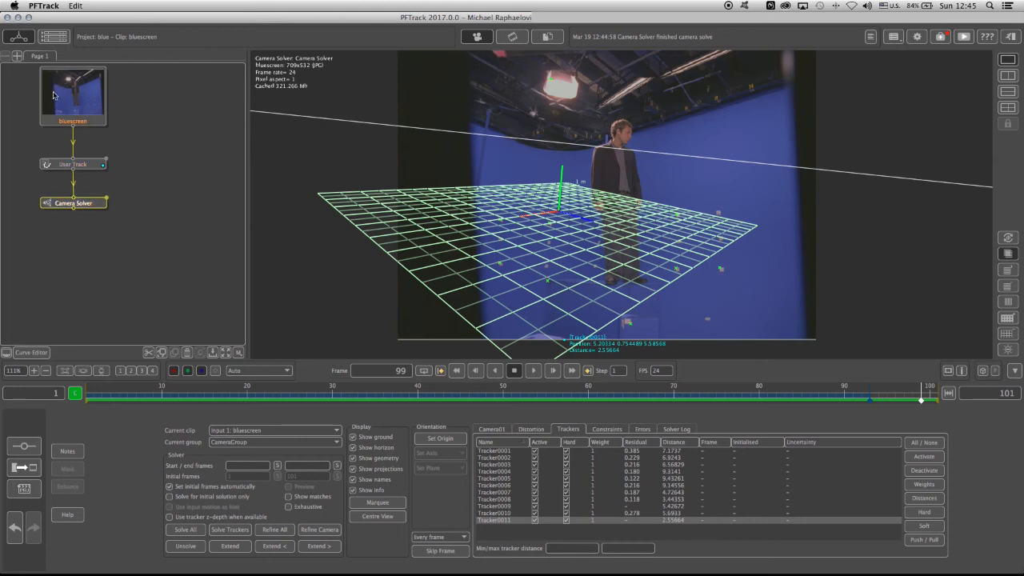
- View the camera's translation, rotation and focal length curves in the Curve Editor, then return to Tree View
left_click(32, 353)
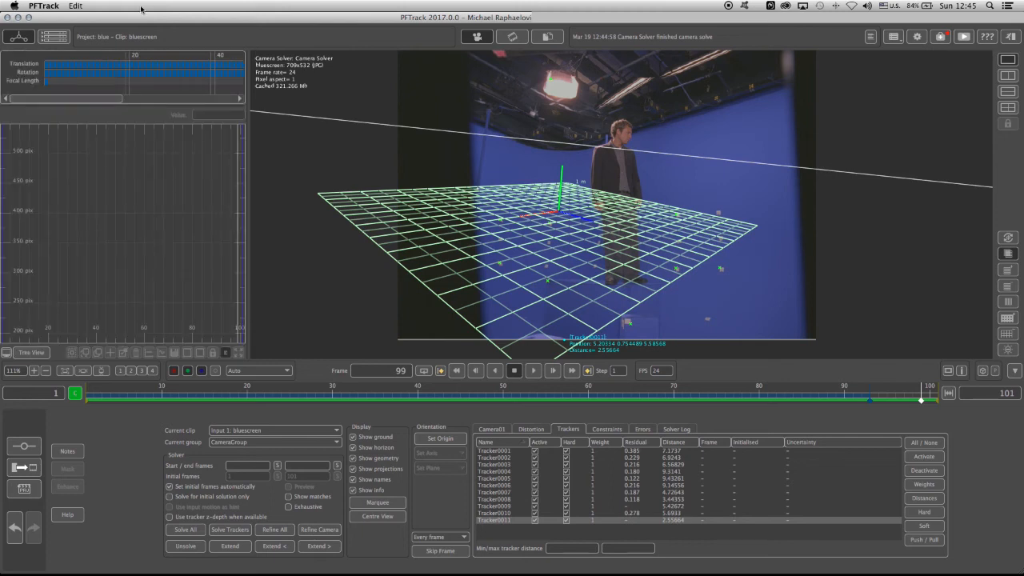
left_click(79, 64)
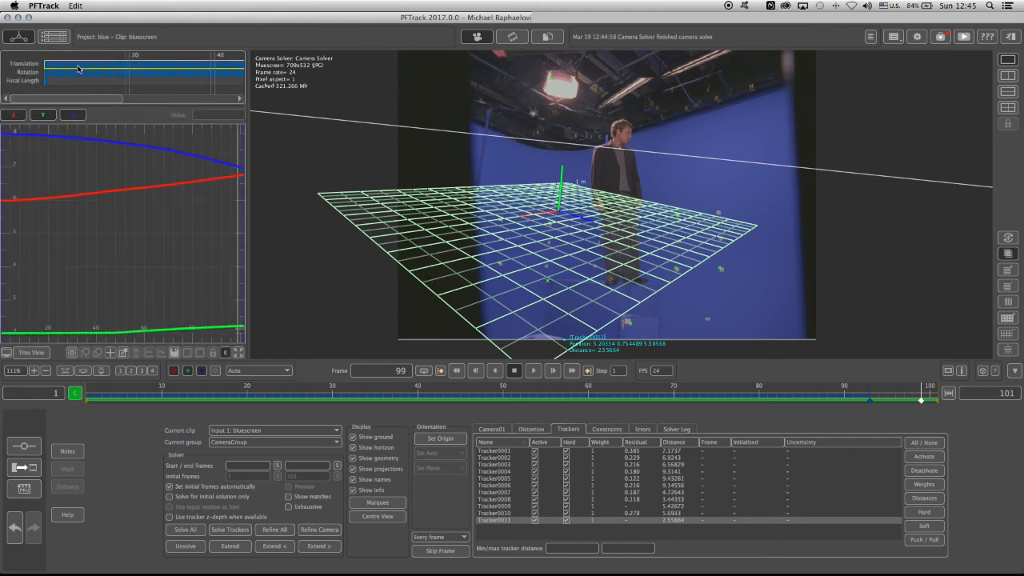
left_click(65, 72)
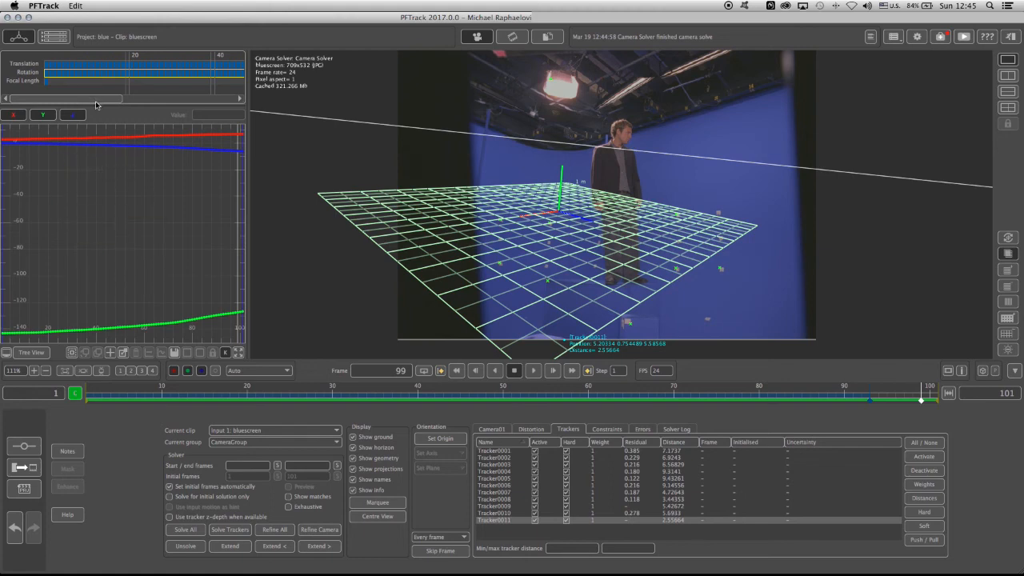
left_click(95, 81)
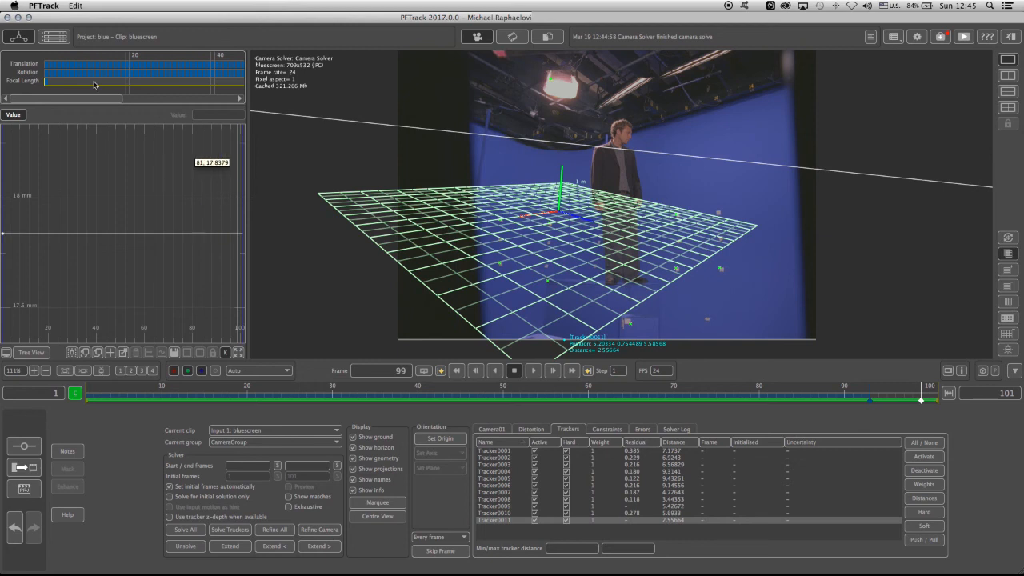
left_click(32, 352)
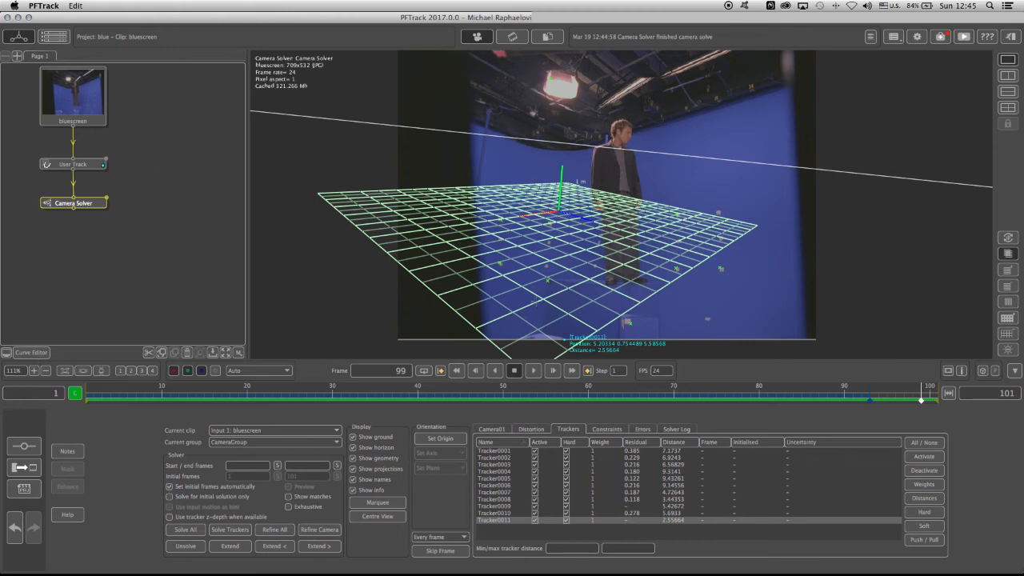
- Add a Utilities > Orient Scene node below the Camera Solver
right_click(85, 204)
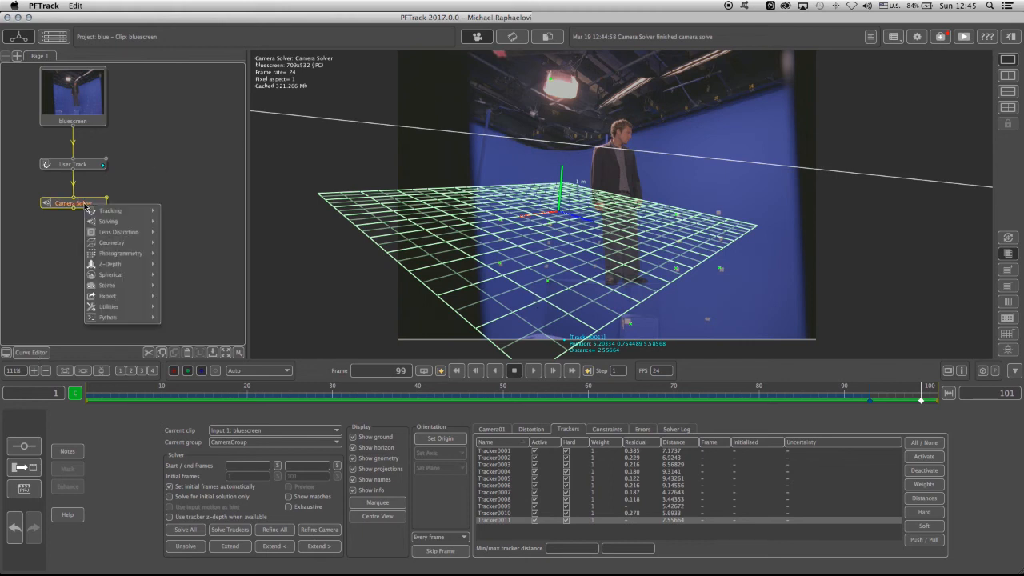
mouse_move(108, 307)
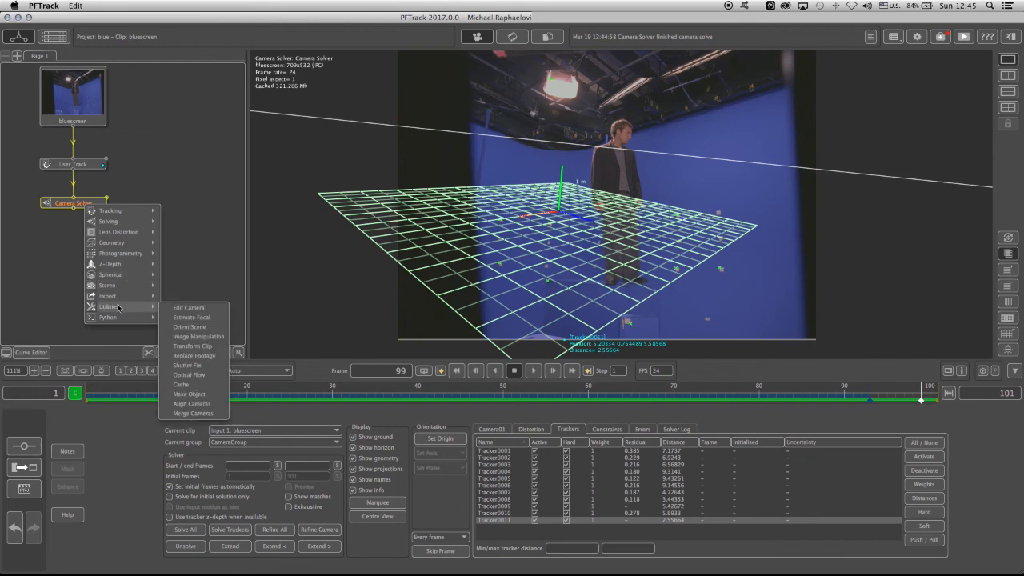
left_click(204, 328)
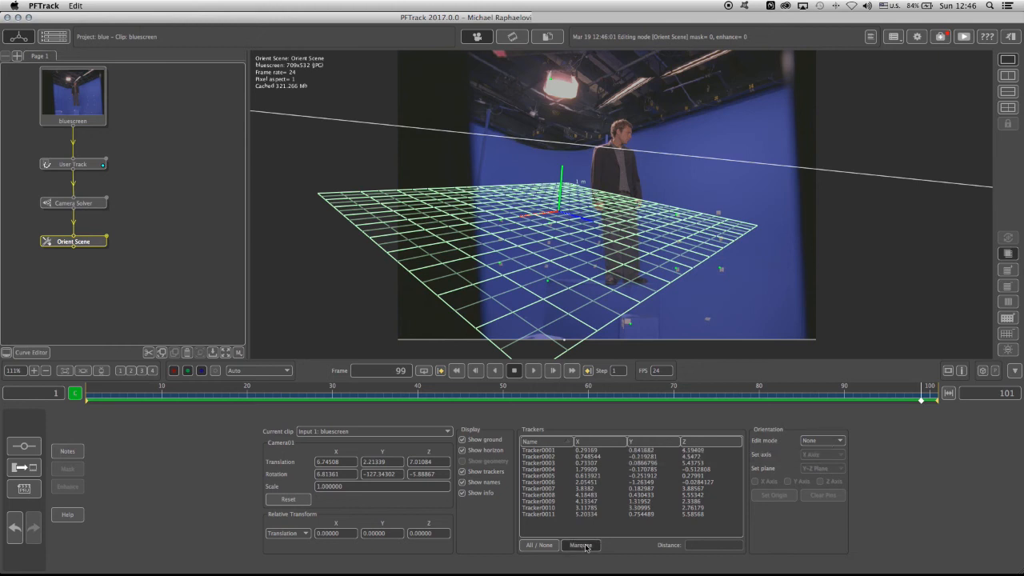
- Set Tracker0007 as the scene origin and switch Edit mode to Rotate
left_click(536, 291)
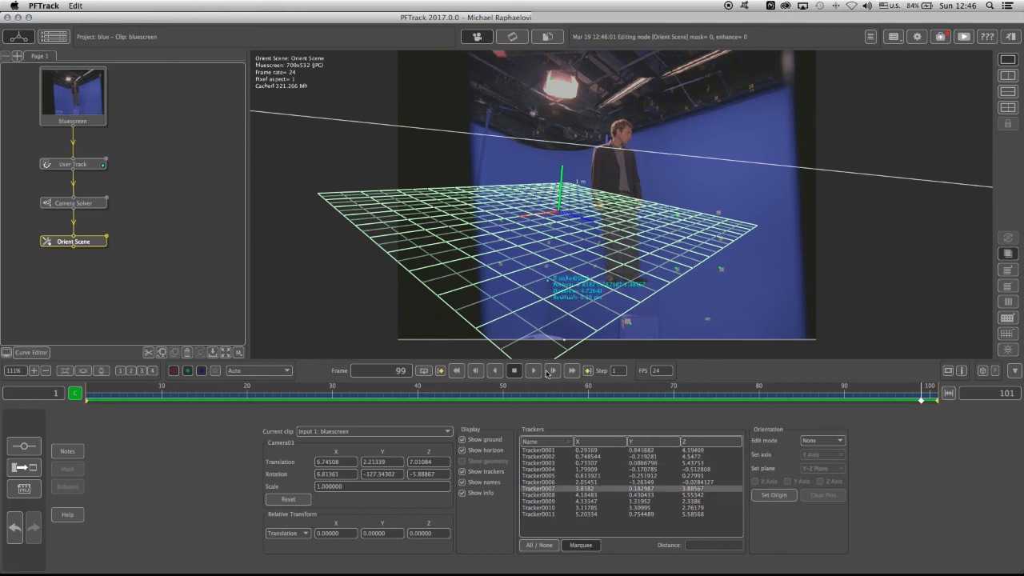
left_click(774, 495)
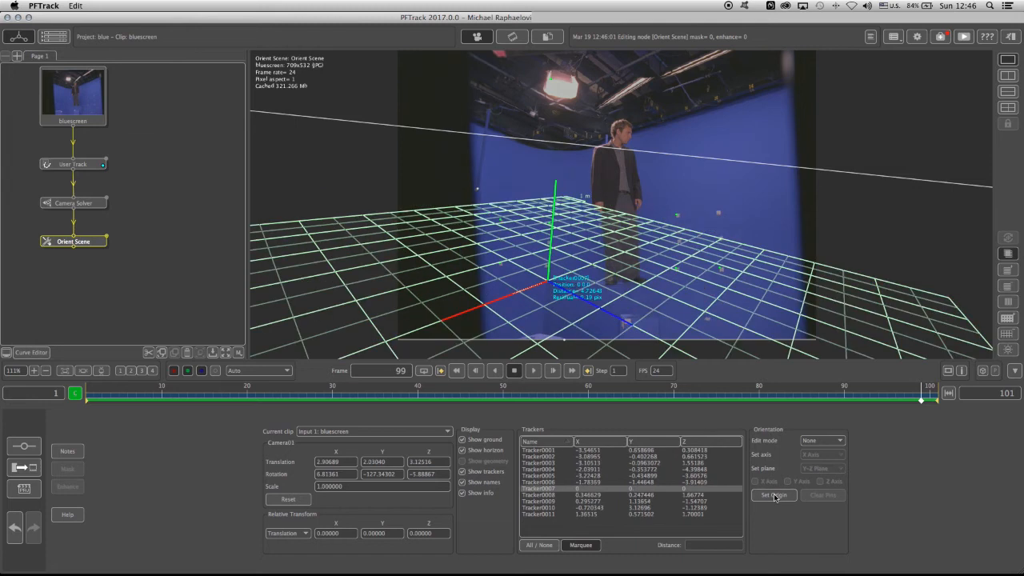
left_click(819, 441)
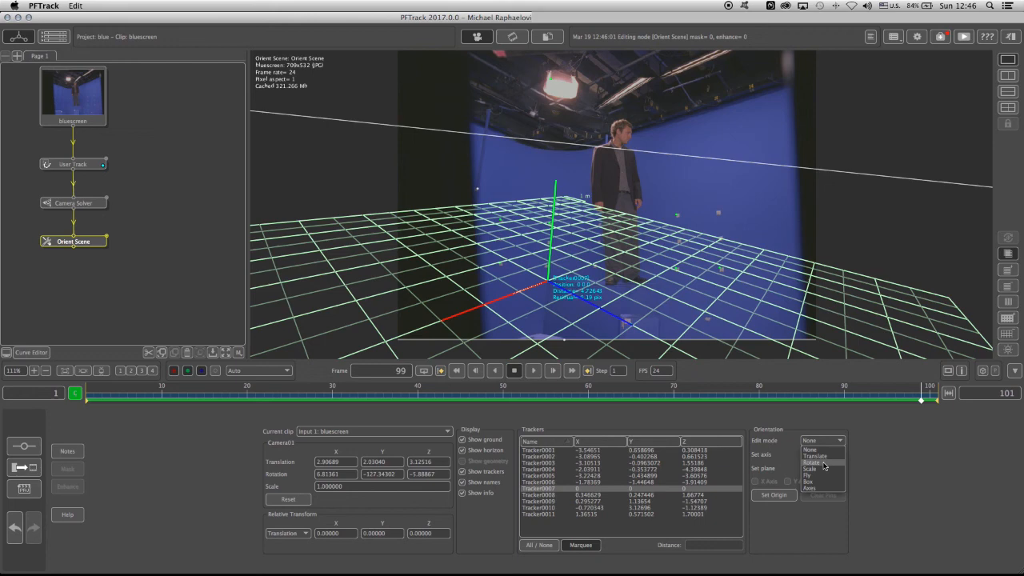
left_click(823, 466)
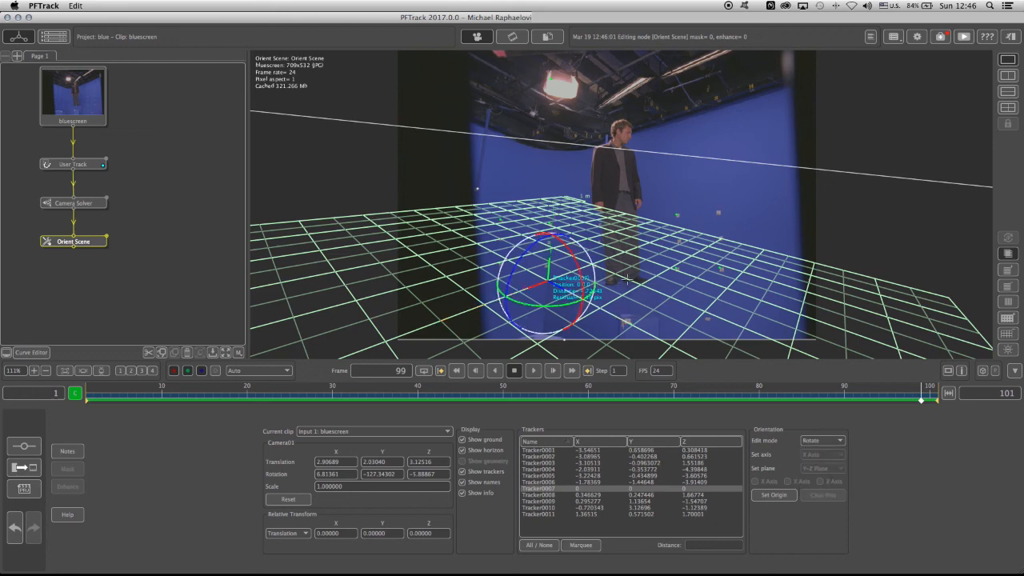
- Drag the rotate gizmo rings to level the ground grid with the studio floor
mouse_move(531, 298)
left_mouse_down()
mouse_move(567, 293)
mouse_move(532, 300)
mouse_move(559, 298)
left_mouse_up()
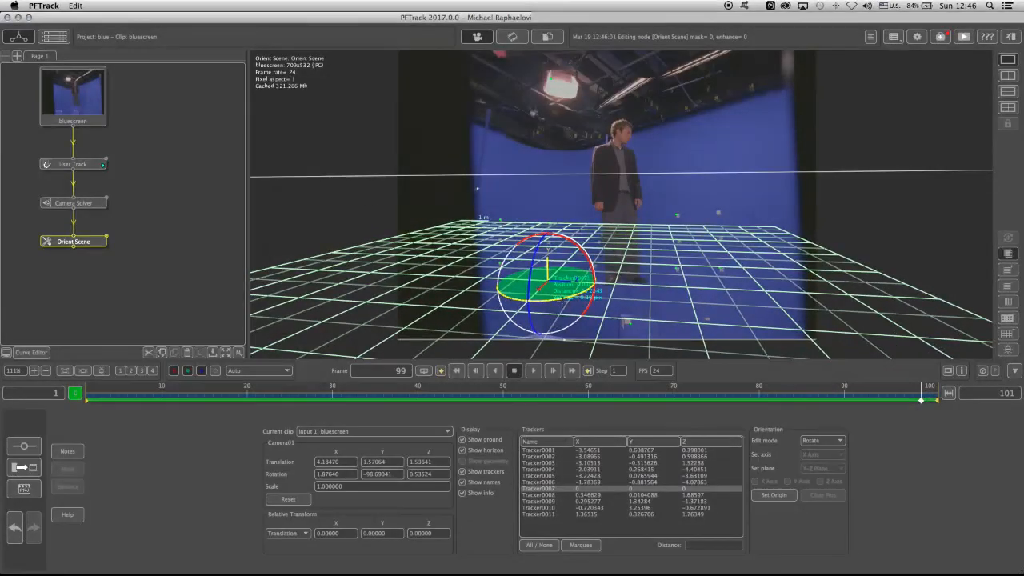
left_click_drag(536, 264, 588, 281)
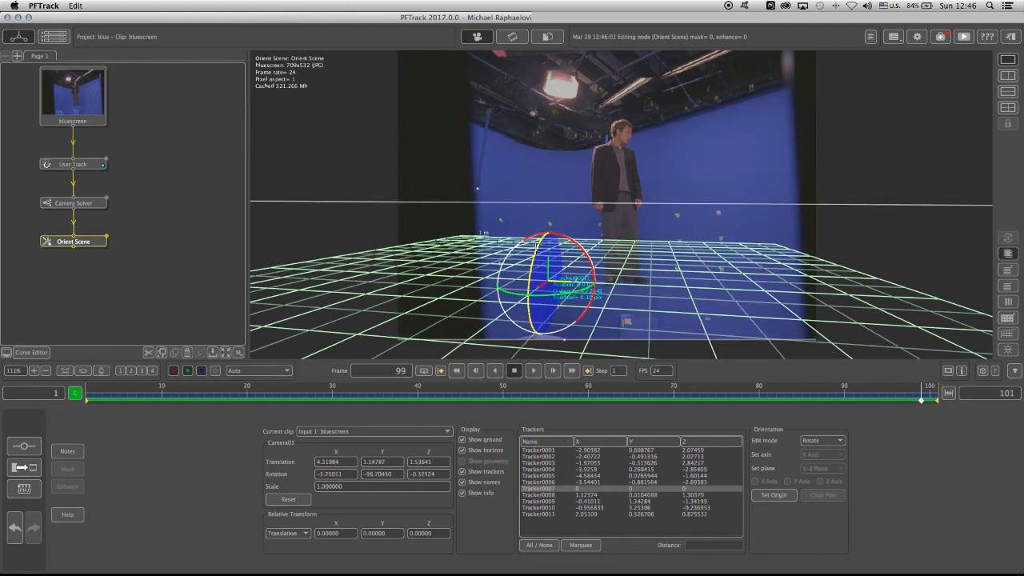
left_click_drag(532, 300, 531, 244)
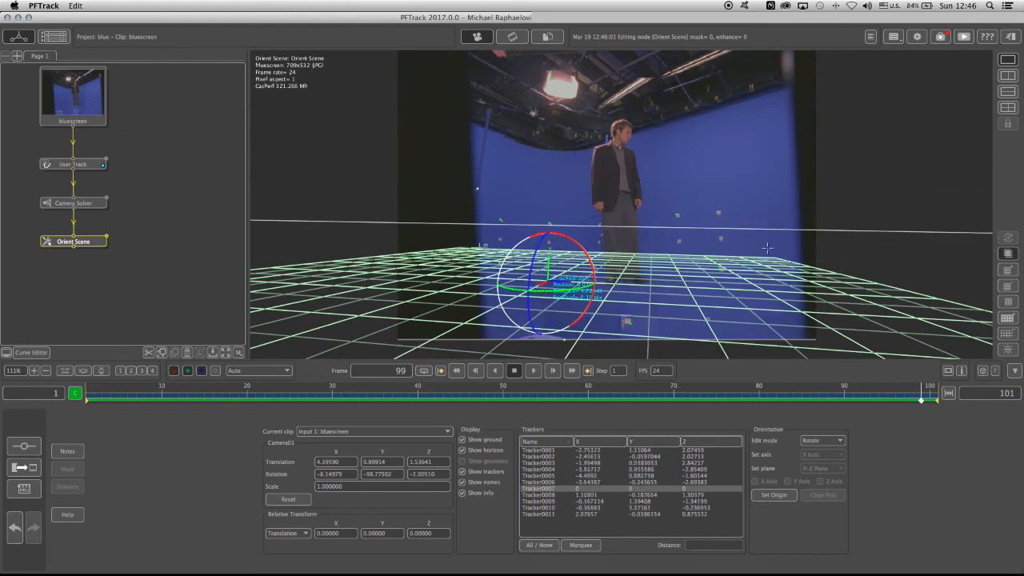
- Switch Edit mode to Axes, hide the ground grid and the Y and Z axis lines
left_click(822, 440)
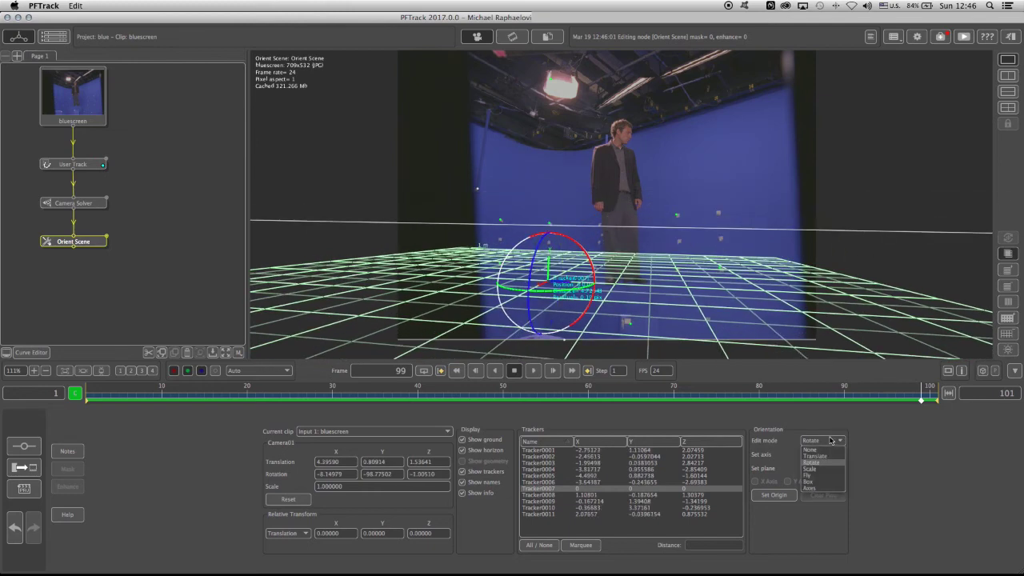
left_click(822, 490)
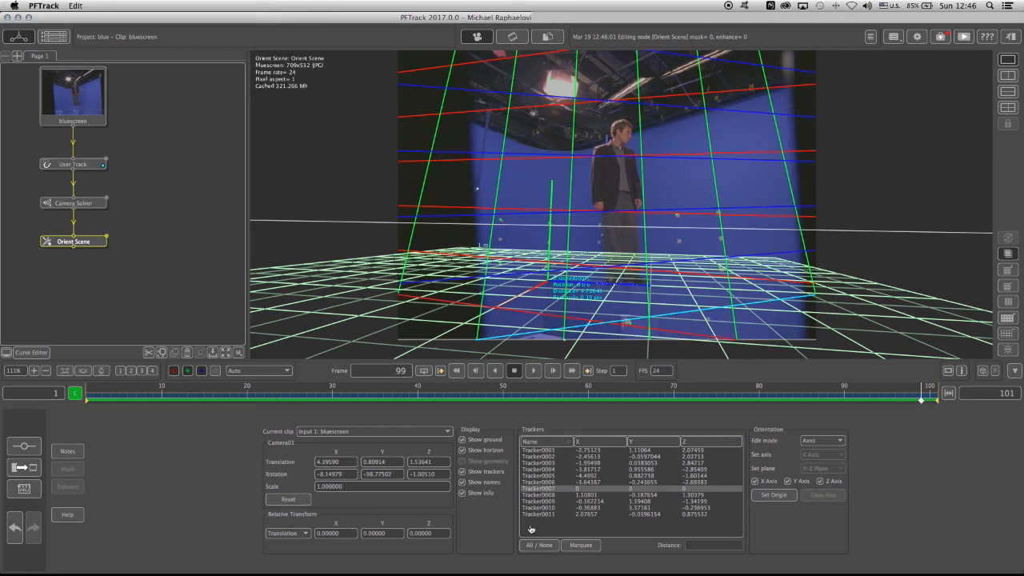
left_click(463, 440)
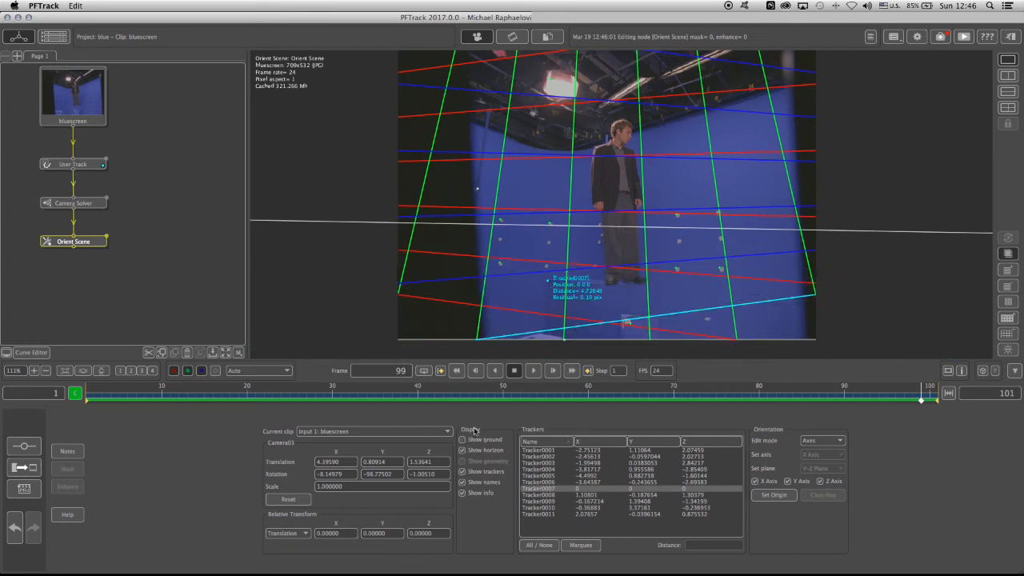
left_click(789, 481)
left_click(820, 481)
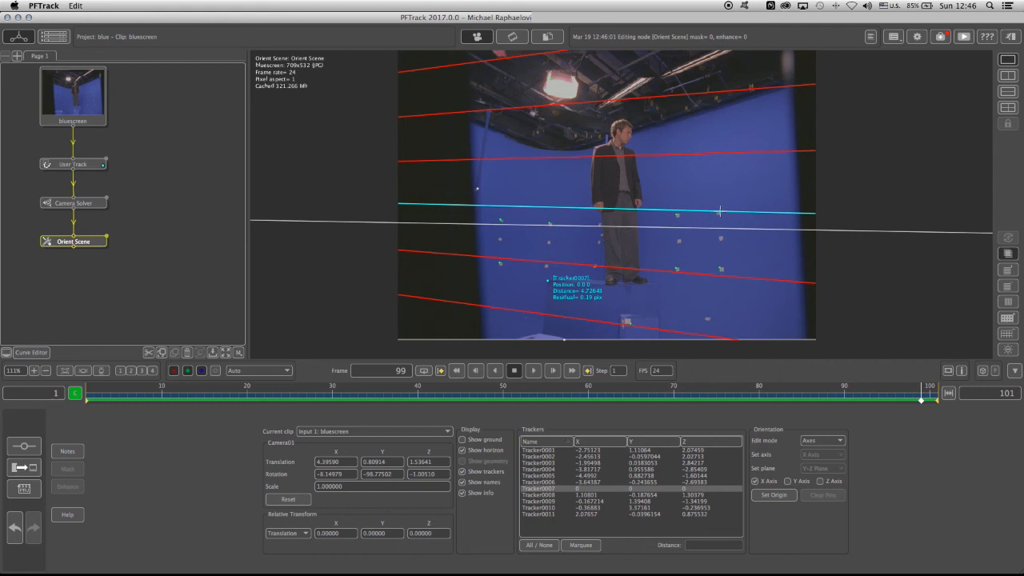
- Align the red X-axis vanishing lines along the rows of floor markers
left_click_drag(720, 212, 676, 214)
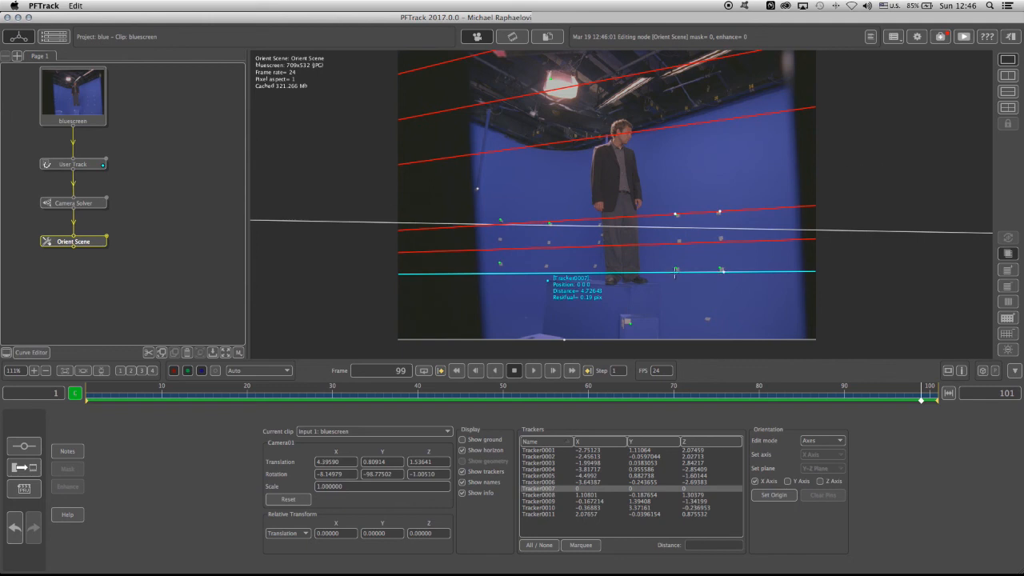
left_click_drag(675, 272, 675, 275)
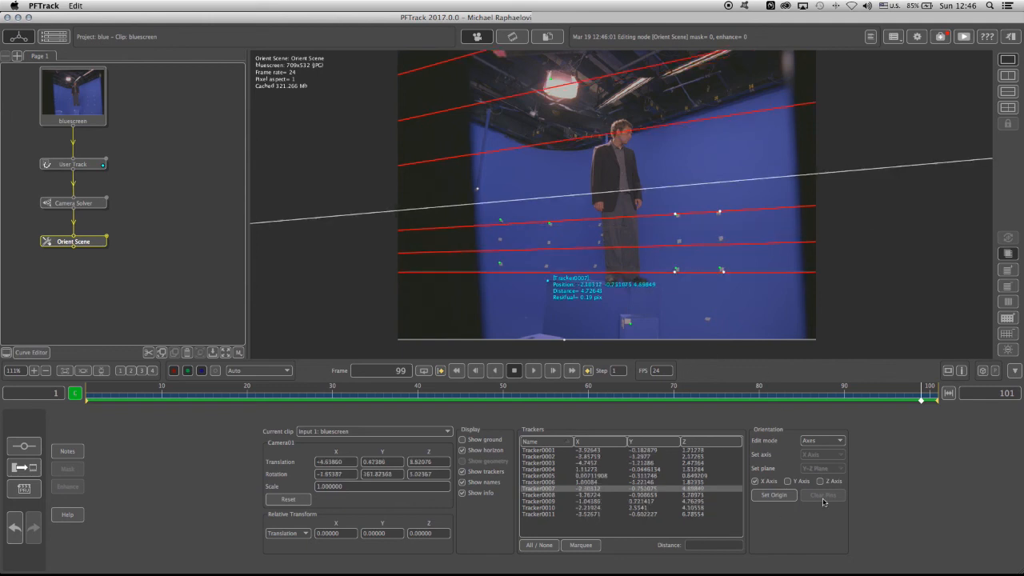
- Show only the Y-axis lines and align them with upright studio edges
left_click(755, 482)
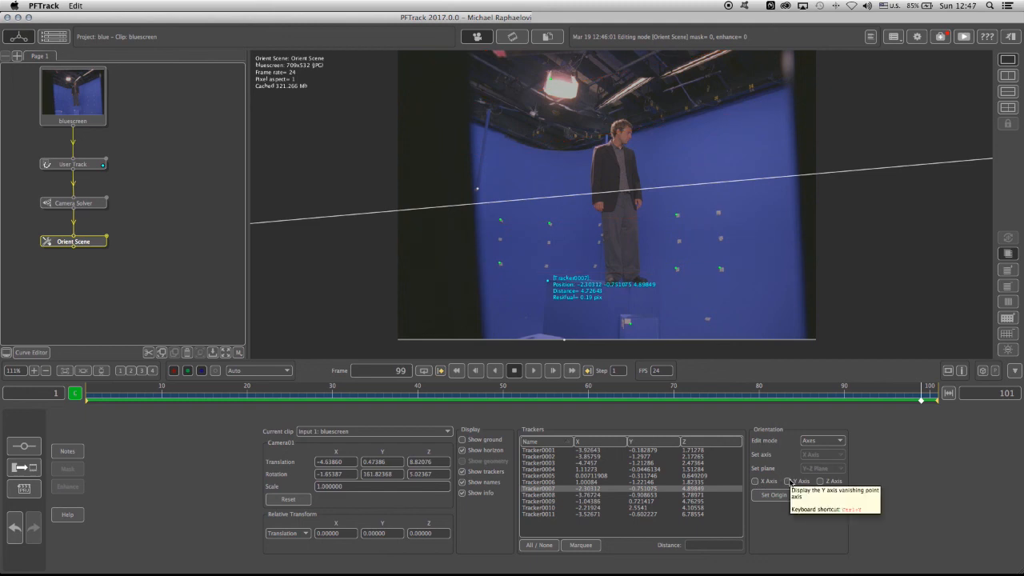
left_click(790, 481)
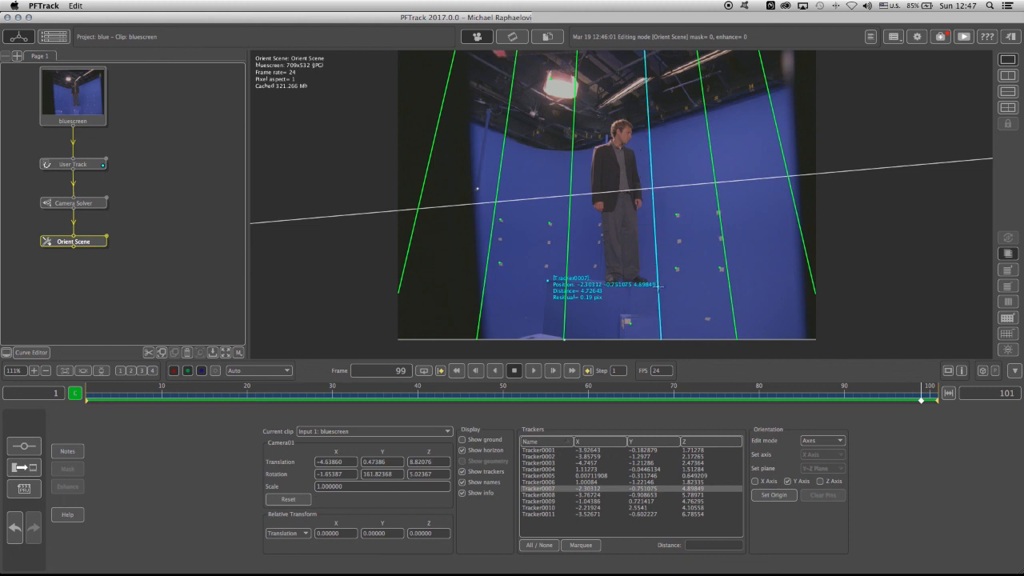
left_click_drag(662, 318, 658, 322)
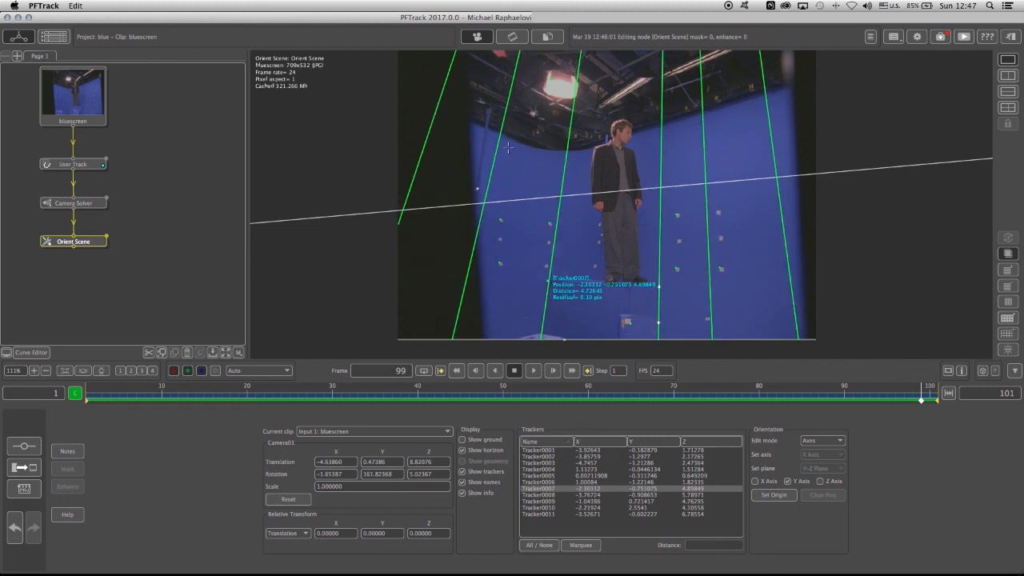
left_click_drag(501, 132, 487, 116)
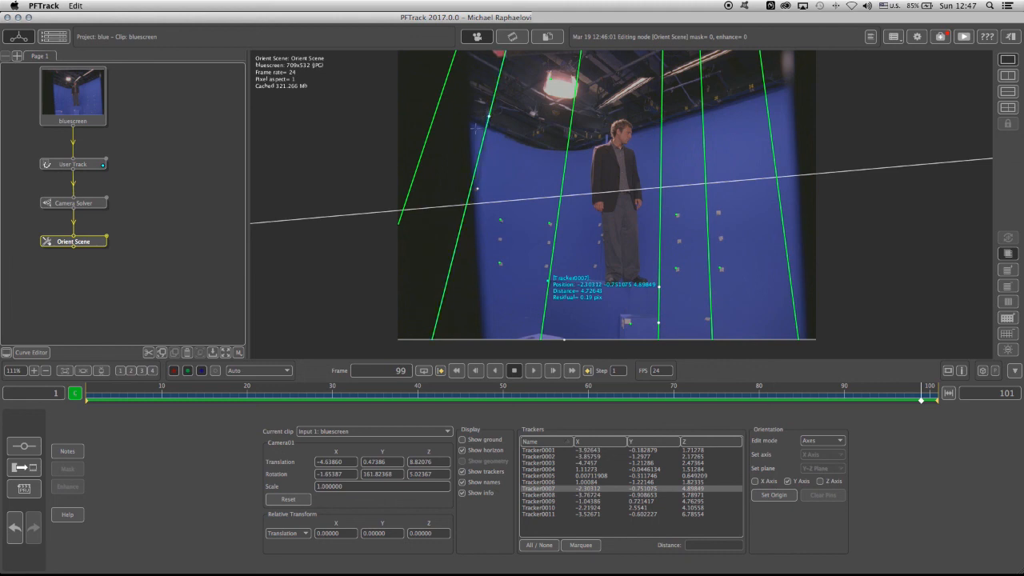
left_click_drag(479, 166, 480, 170)
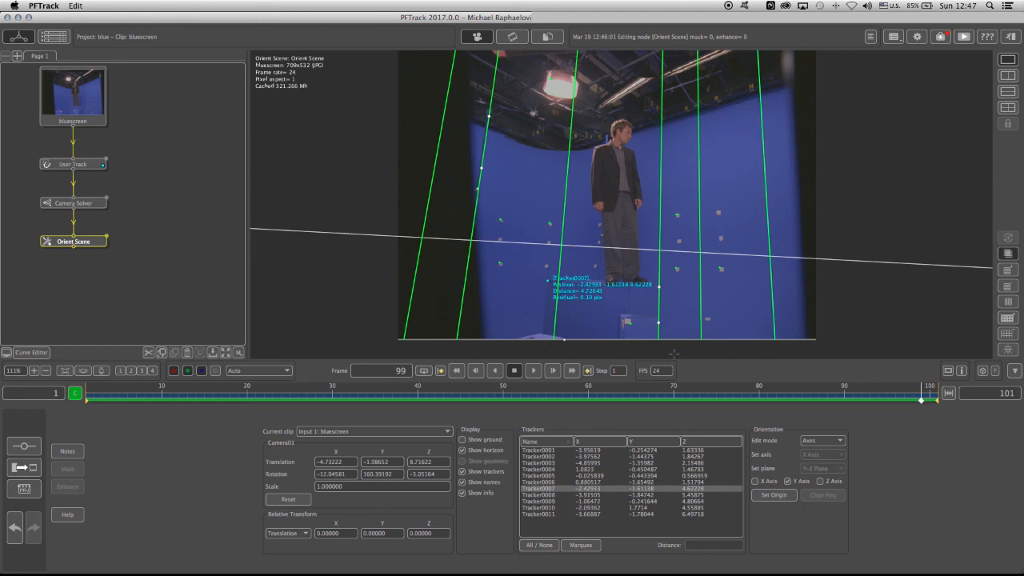
- Reset Tracker0007 as the scene origin at 0,0,0
left_click(773, 495)
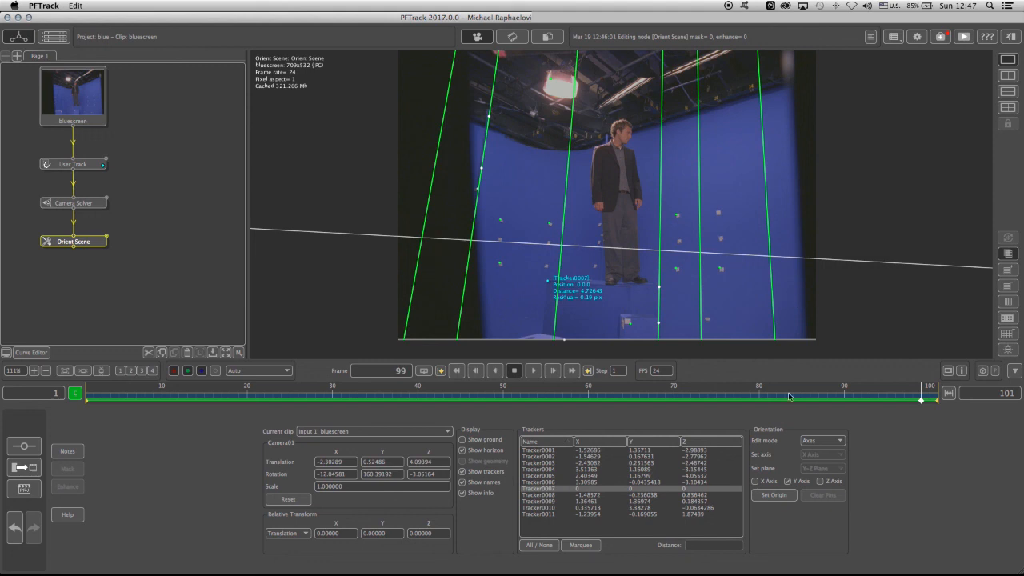
- Split the viewport with a 3D perspective view and orbit the point cloud, toggling Show ground on then off
left_click(1007, 61)
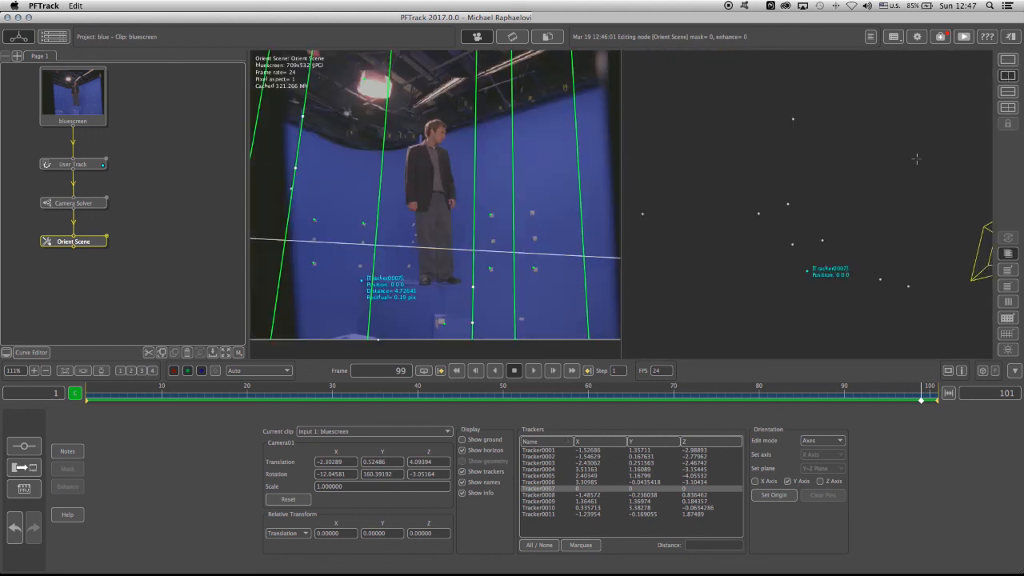
scroll(879, 207, "down", 3)
mouse_move(851, 228)
left_mouse_down("alt")
mouse_move(739, 306)
mouse_move(888, 369)
mouse_move(771, 322)
left_mouse_up("alt")
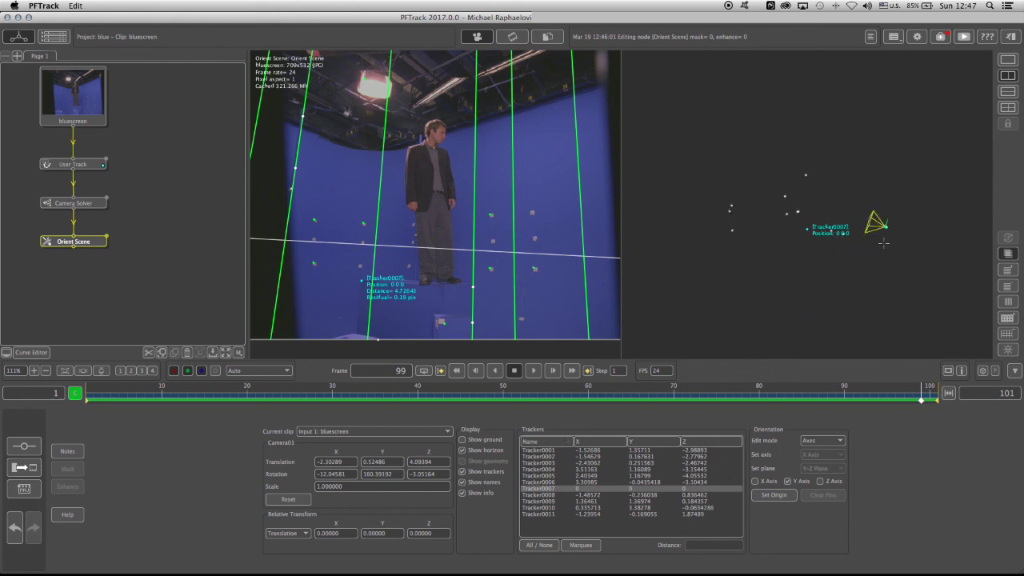
left_click(462, 440)
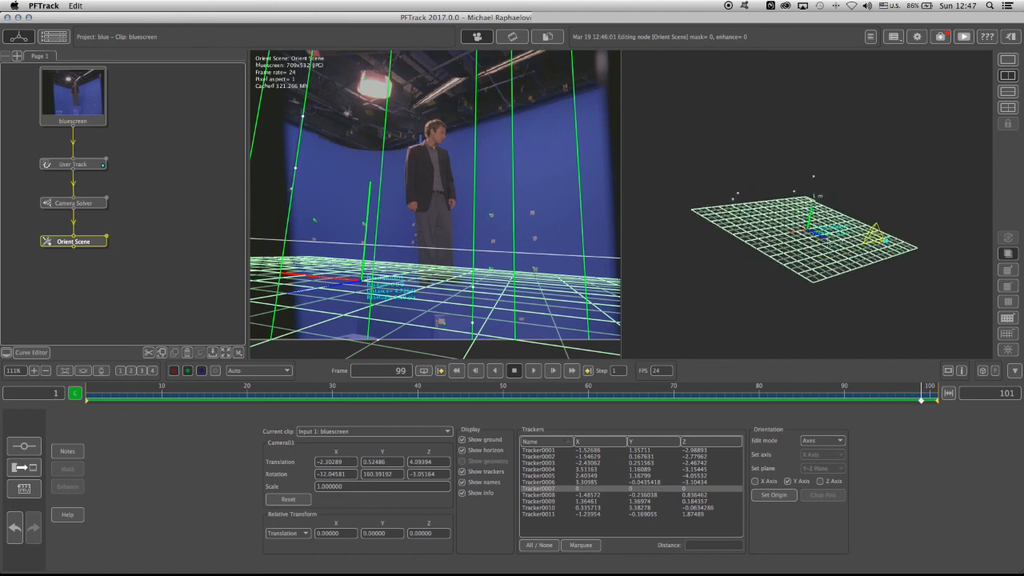
mouse_move(752, 272)
left_mouse_down("alt")
mouse_move(844, 250)
mouse_move(800, 280)
left_mouse_up("alt")
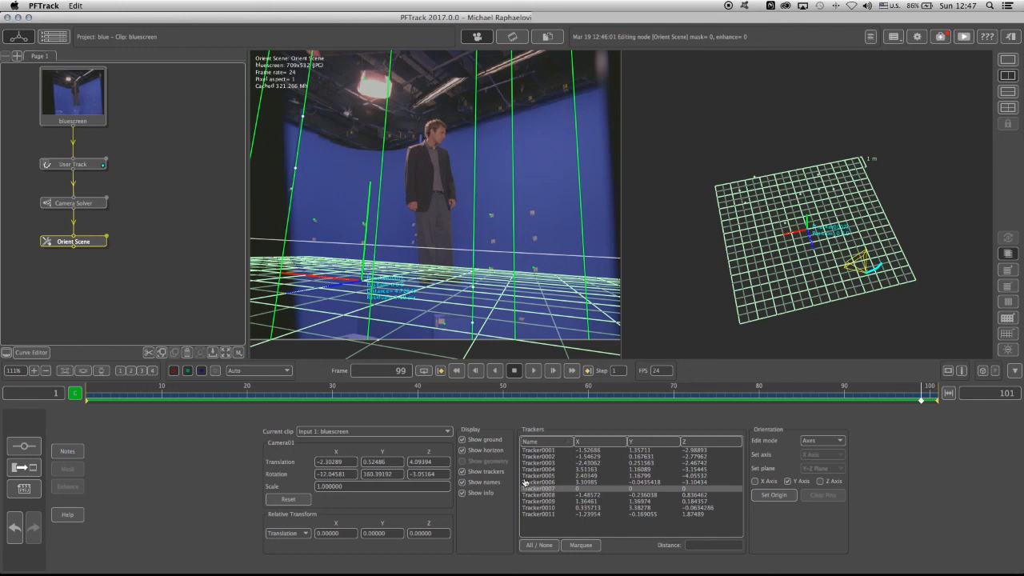
left_click(462, 440)
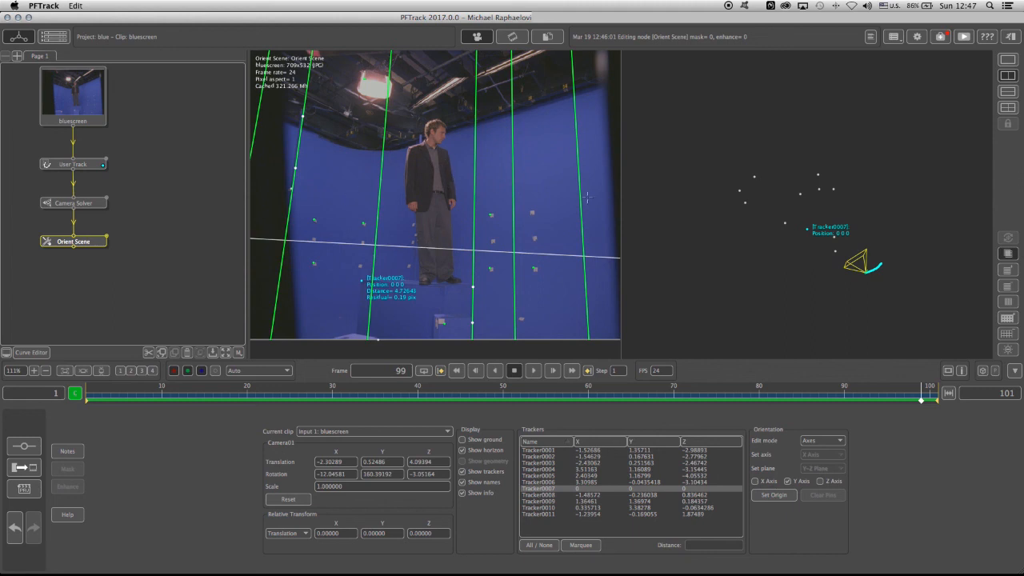
mouse_move(777, 293)
left_mouse_down()
mouse_move(790, 303)
mouse_move(777, 323)
left_mouse_up()
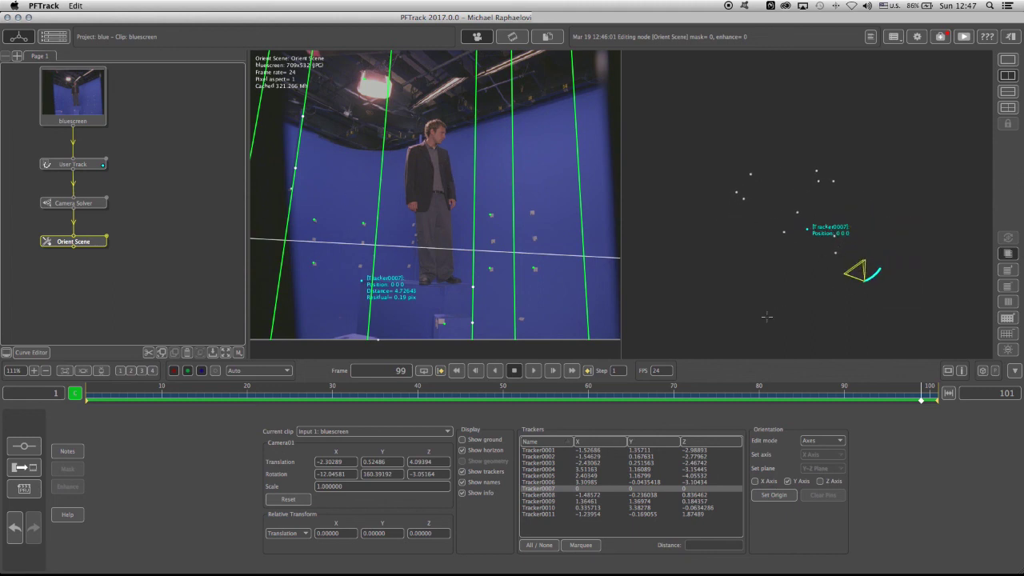
- Add an Export node after Orient Scene for Autodesk Maya 2011 Ascii output
right_click(88, 243)
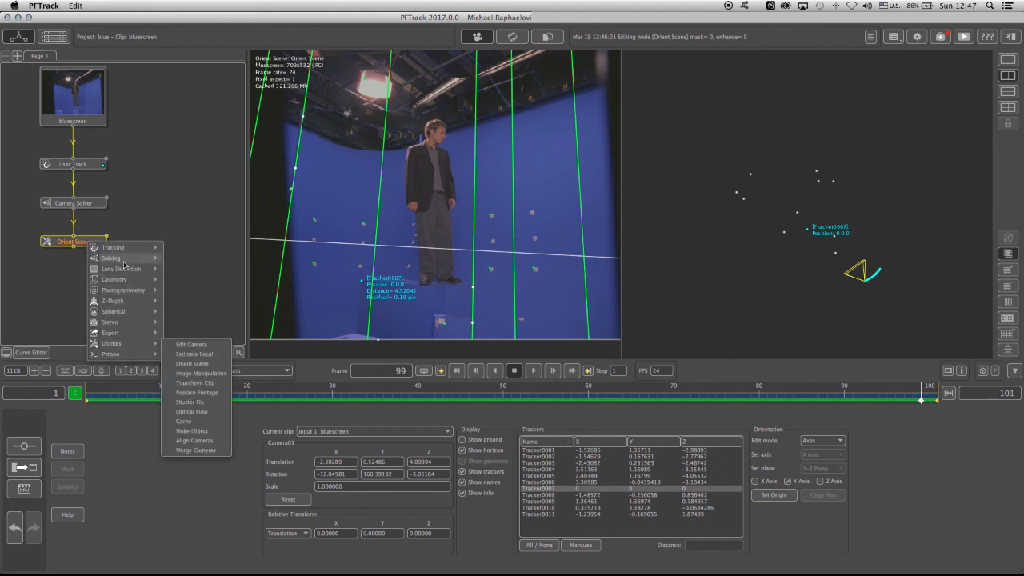
mouse_move(112, 333)
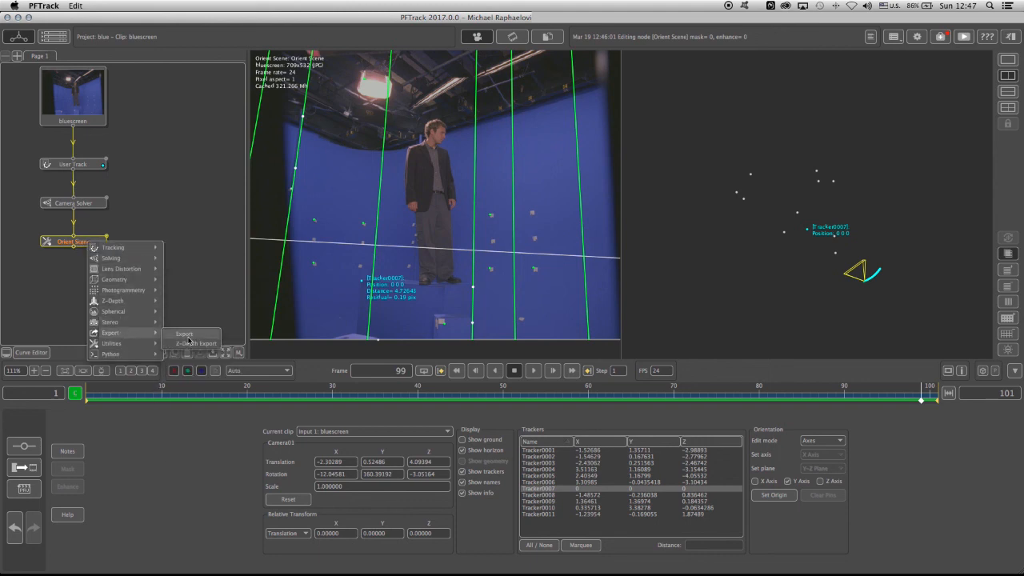
left_click(185, 333)
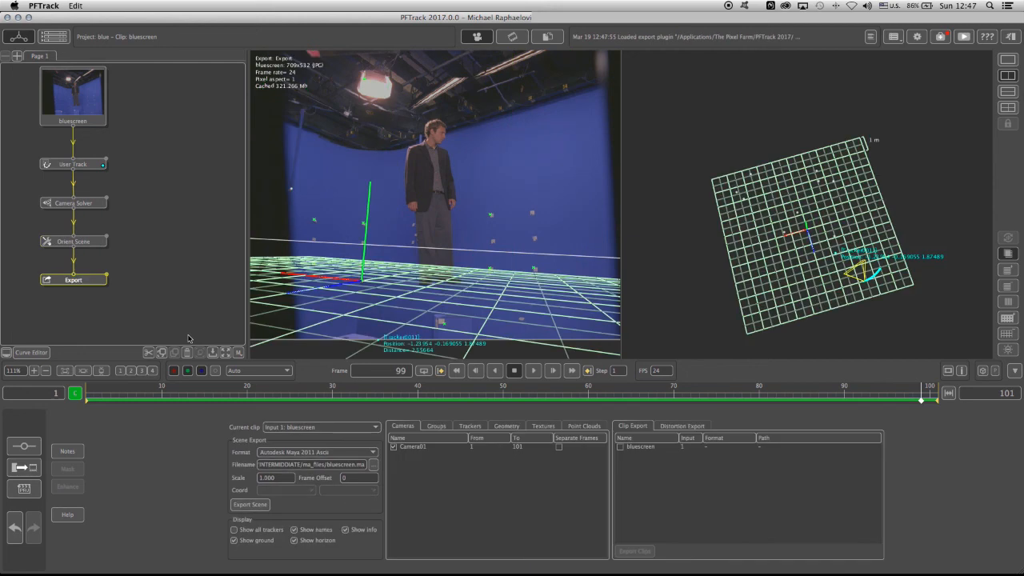